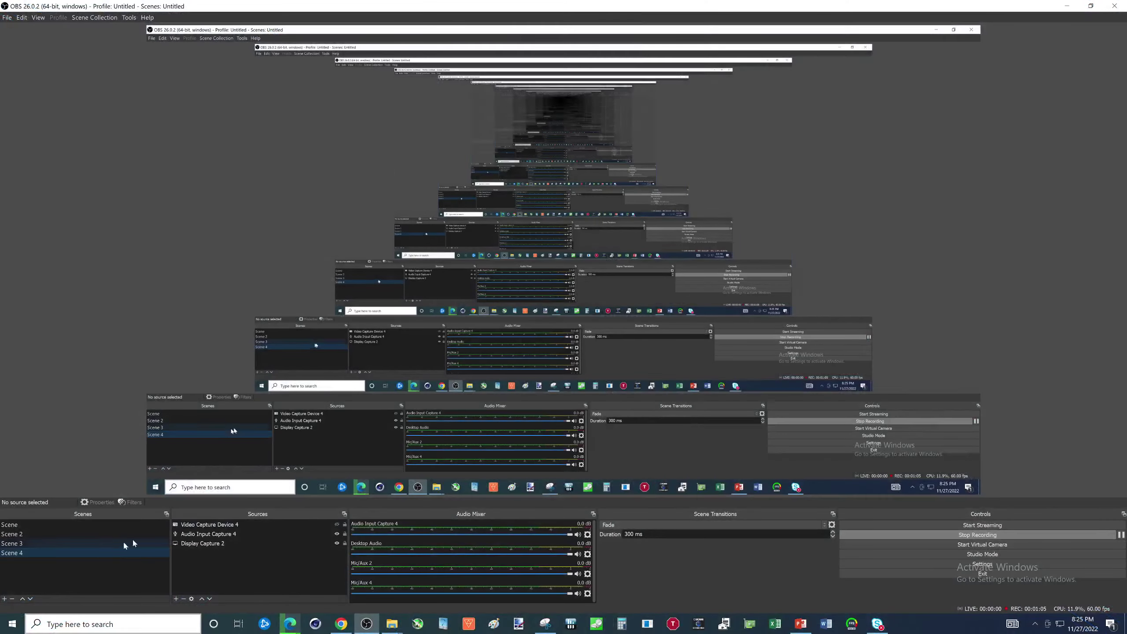
Examine the version 2014 BIOS notes and the Intel ME entry on the PRIME Z690-P BIOS & Firmware support page
left_click(1078, 6)
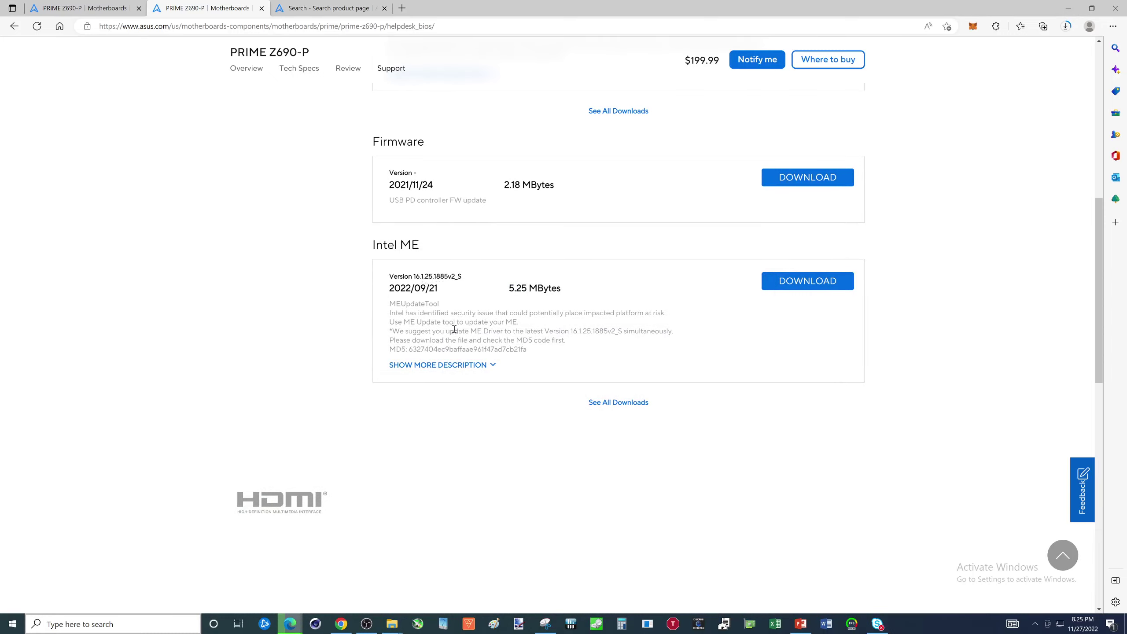
scroll(454, 329, "up", 6)
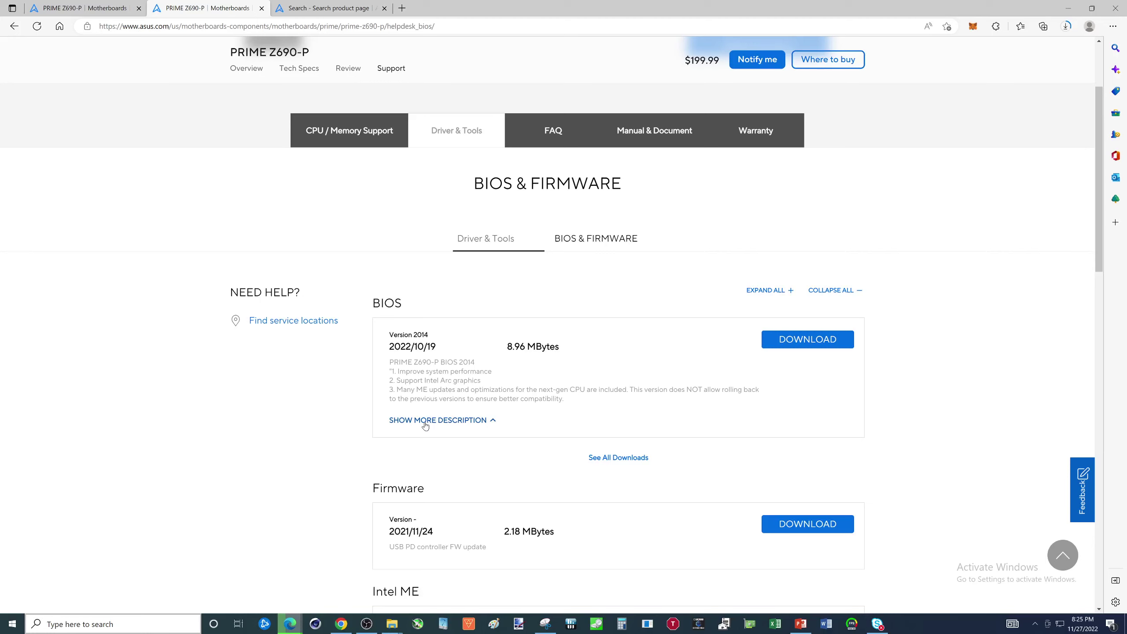
left_click(426, 422)
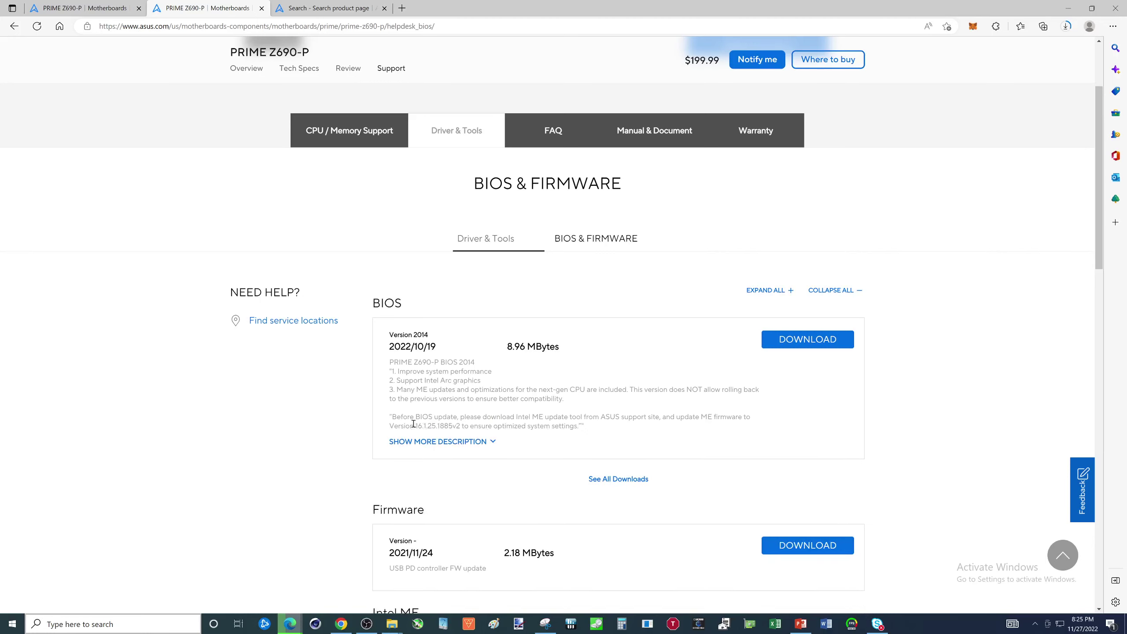
left_click_drag(392, 417, 583, 428)
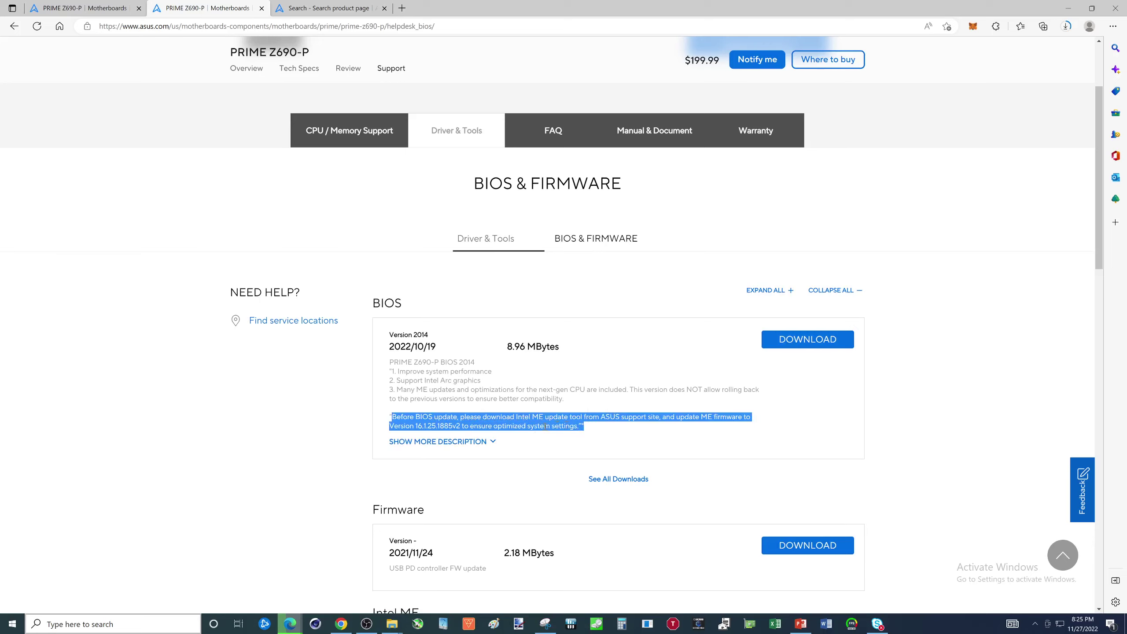
left_click(462, 426)
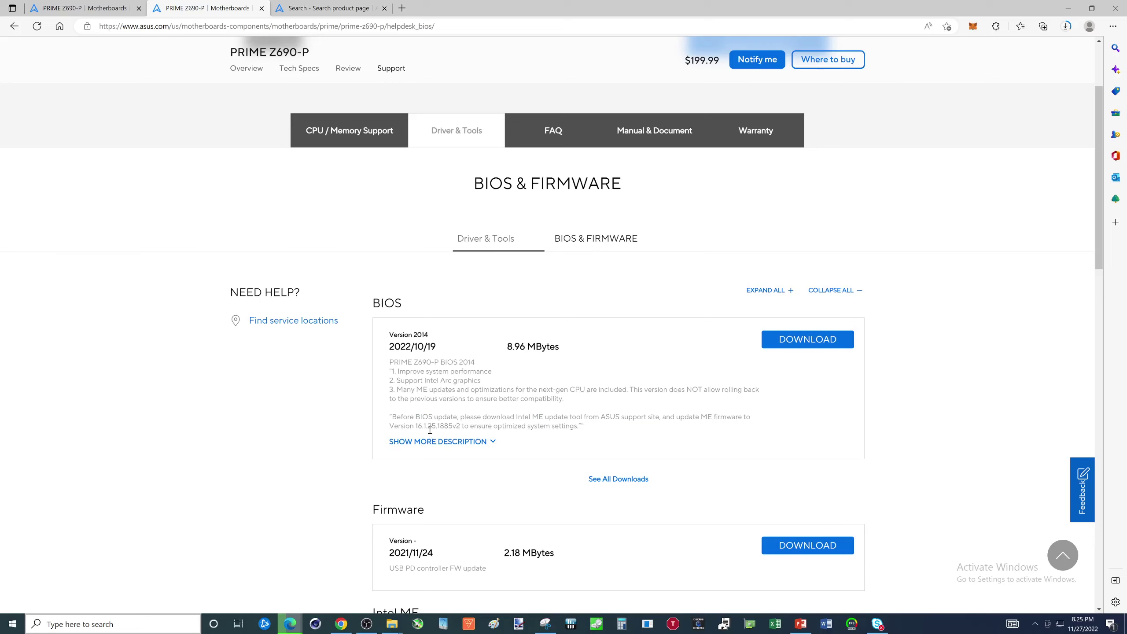
scroll(451, 425, "down", 1)
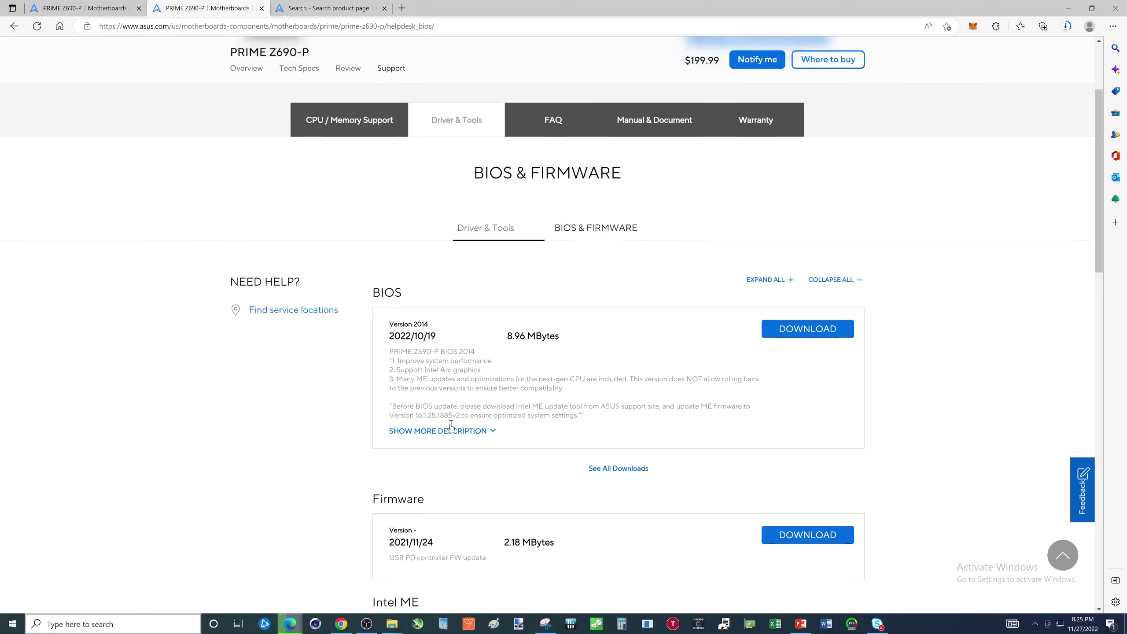
scroll(451, 425, "down", 8)
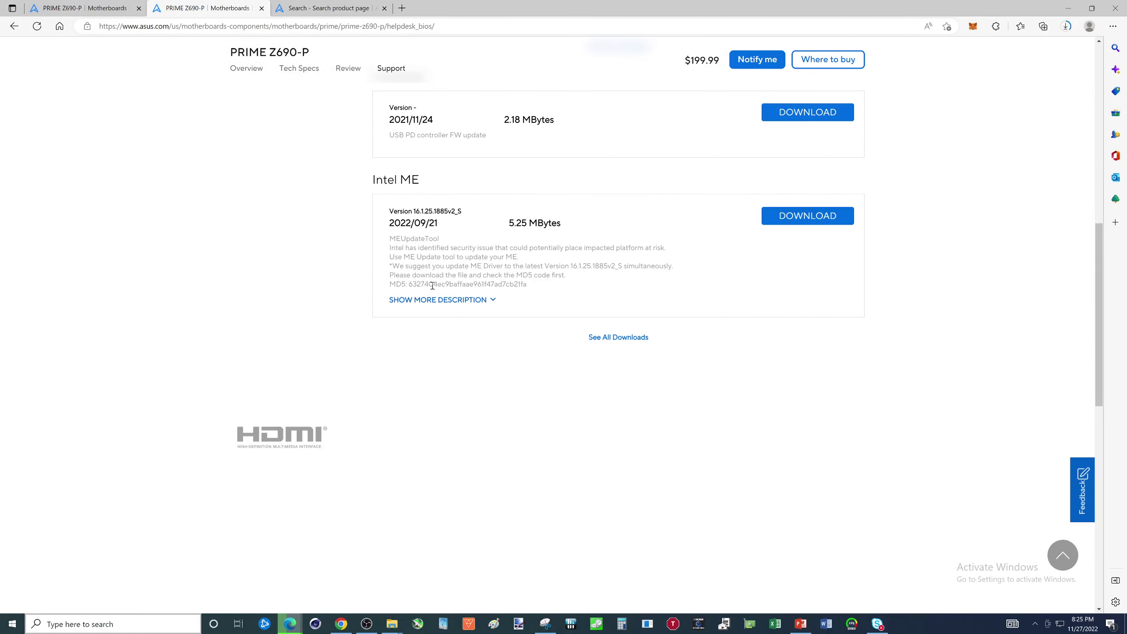
scroll(428, 317, "up", 8)
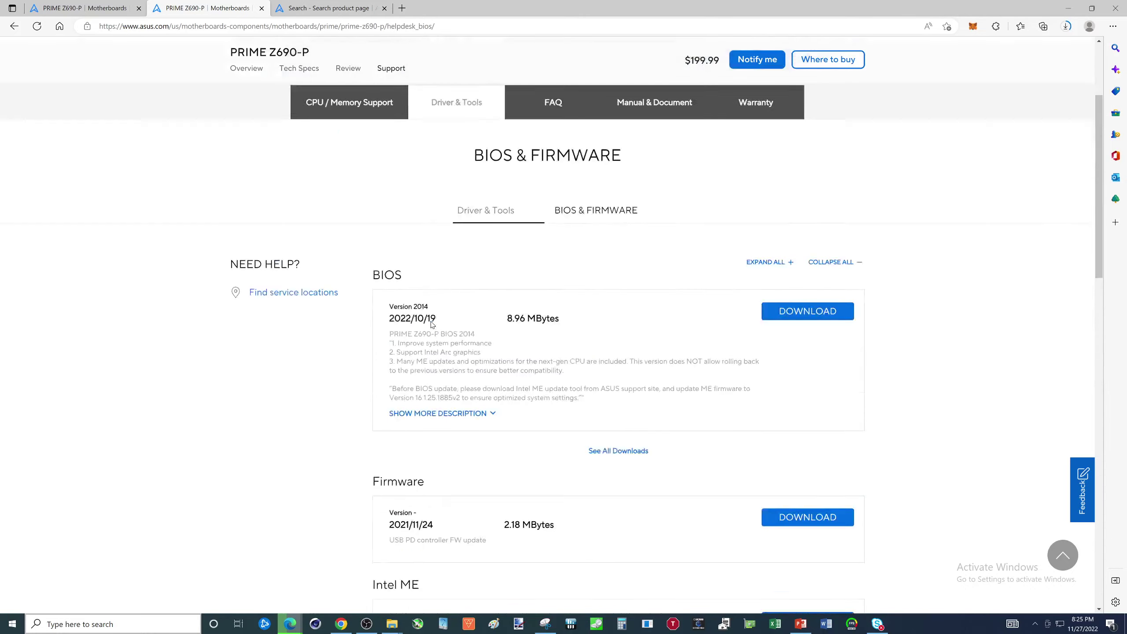
scroll(332, 606, "down", 6)
Switch to OBS, activate Scene 3, and exit the ASUS BIOS utility without saving changes
left_click(367, 624)
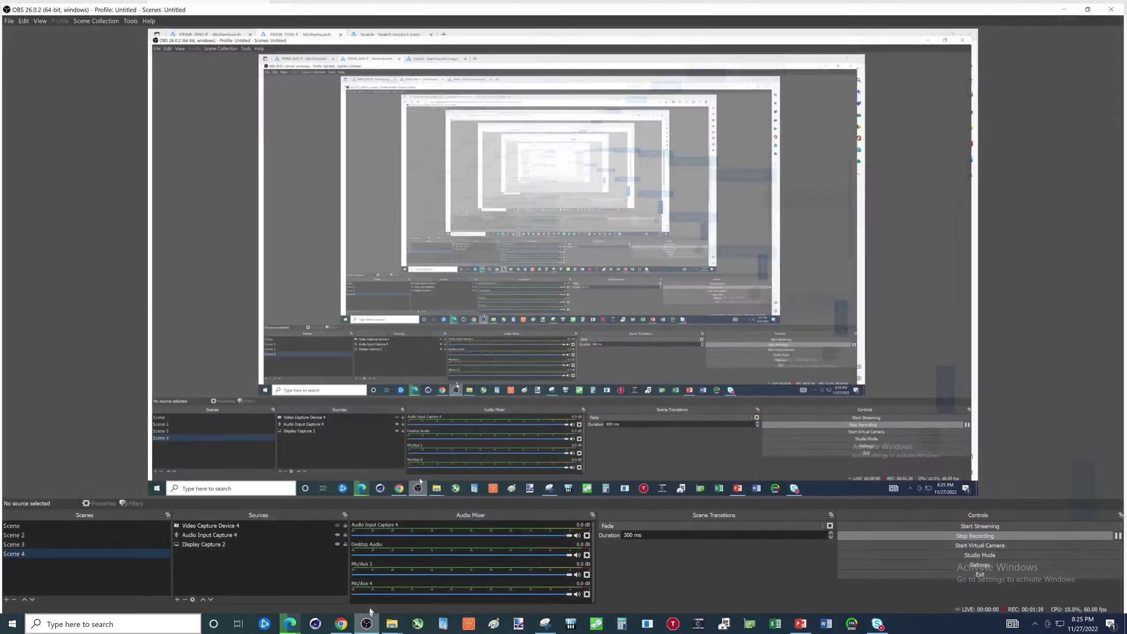
left_click(125, 544)
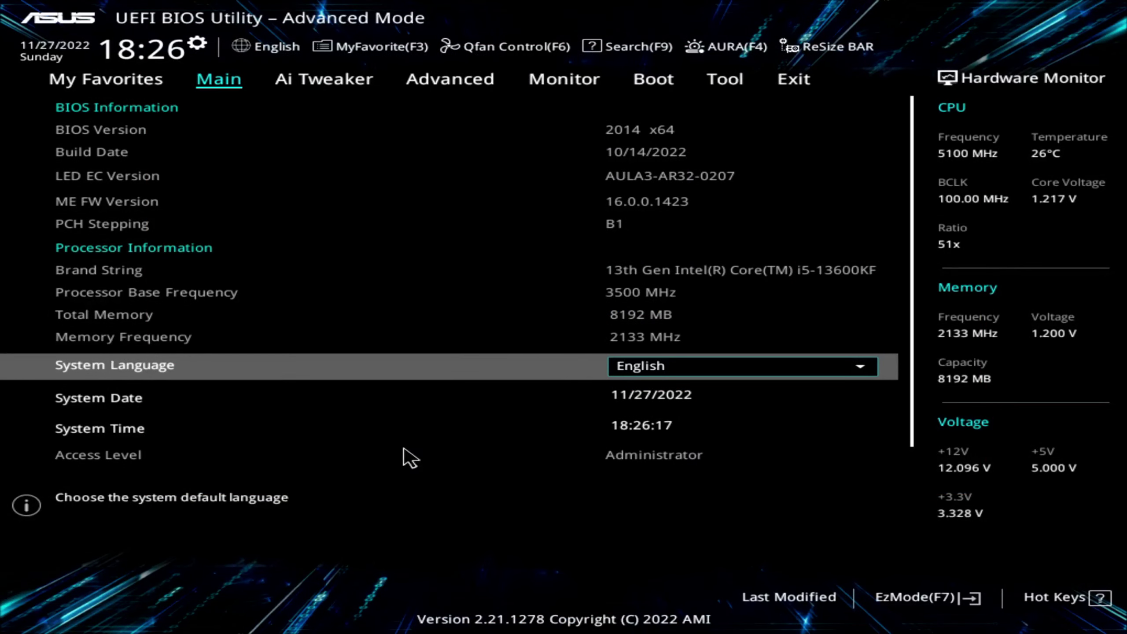
left_click(803, 87)
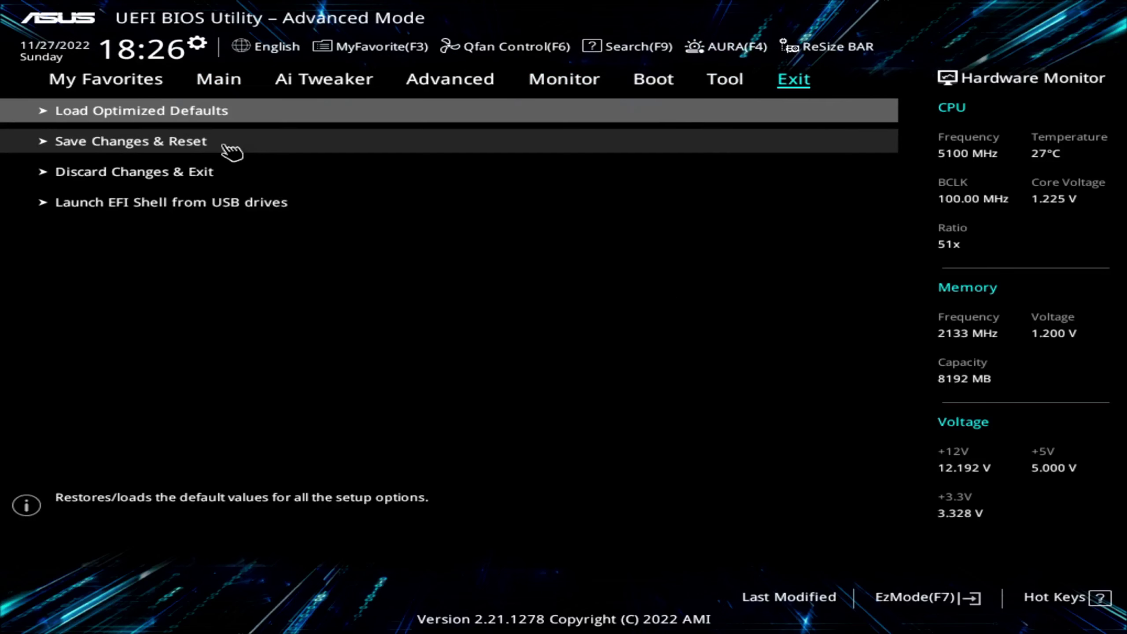
left_click(262, 182)
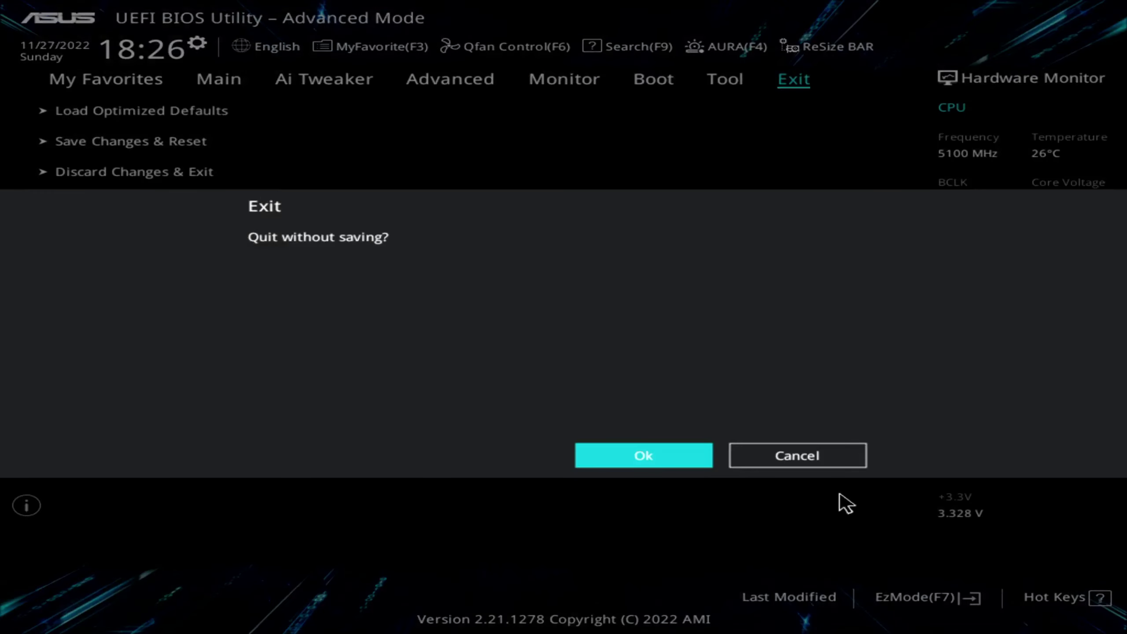
left_click(656, 451)
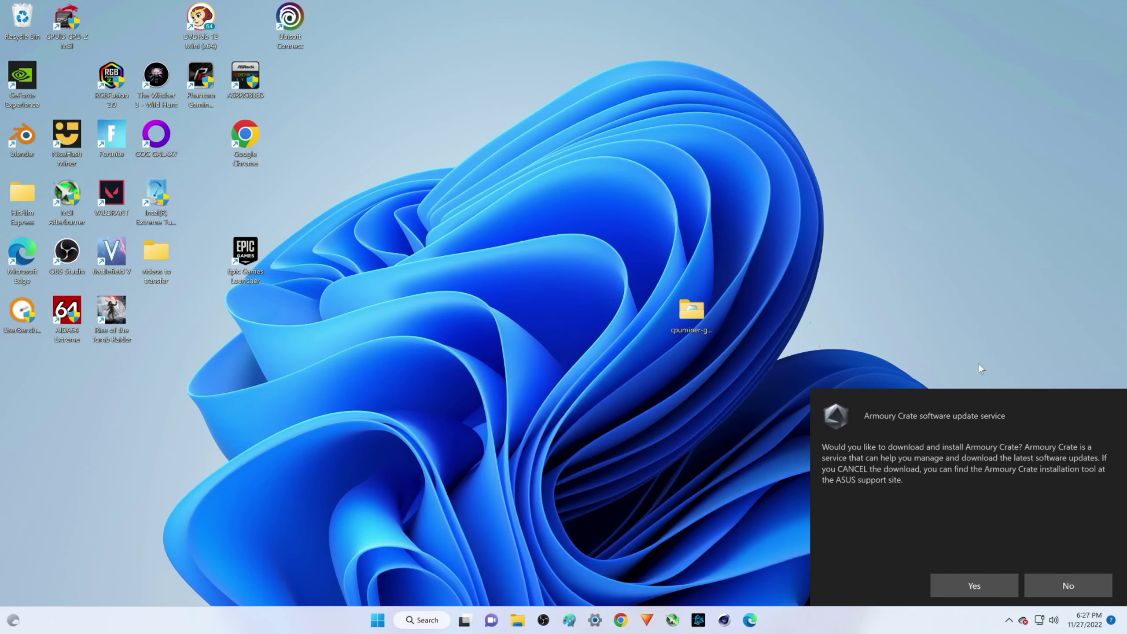
Accept the offer to download and install Armoury Crate
left_click(974, 585)
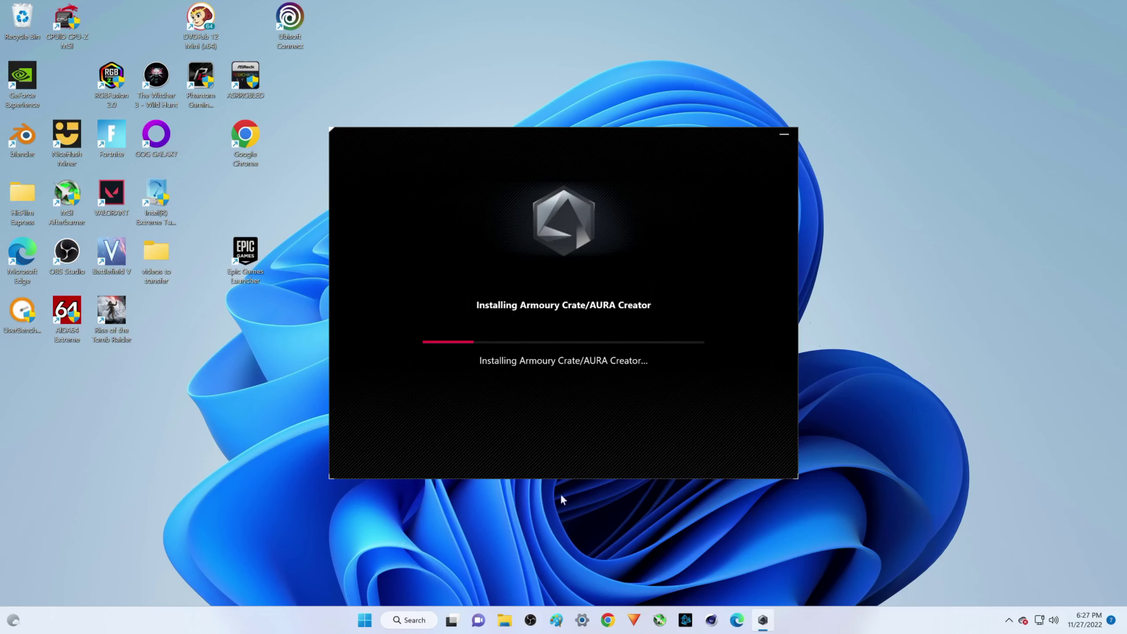
Search Google in Chrome for "asus prime z690-p", then minimize the browser
left_click(608, 620)
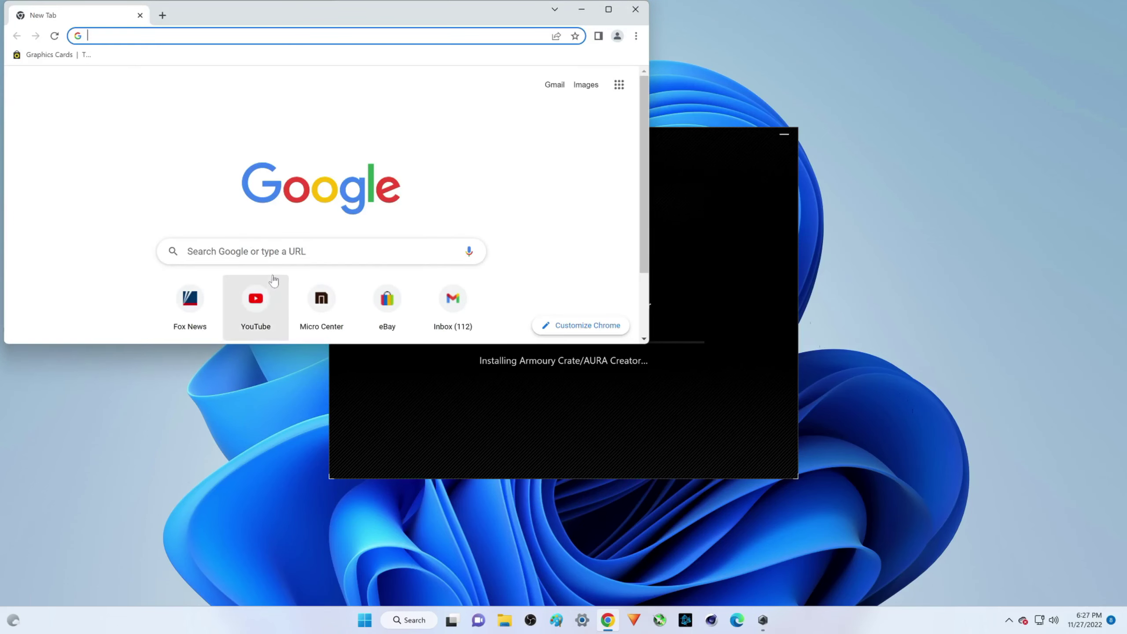
left_click(266, 245)
type("asus")
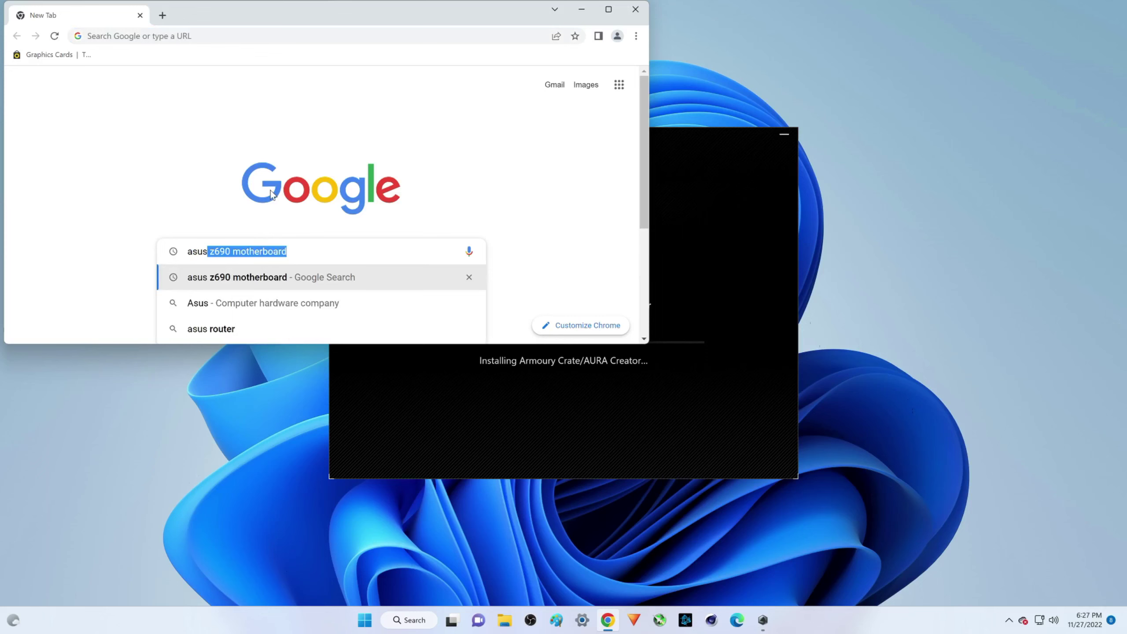
type(" prime z")
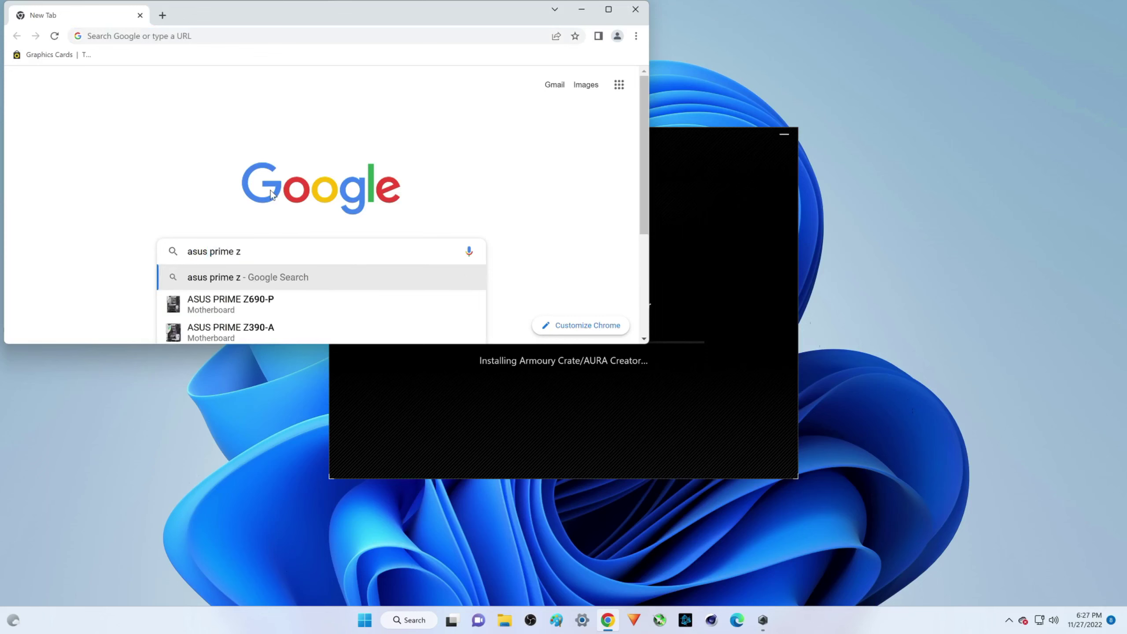
key("Down")
key("Return")
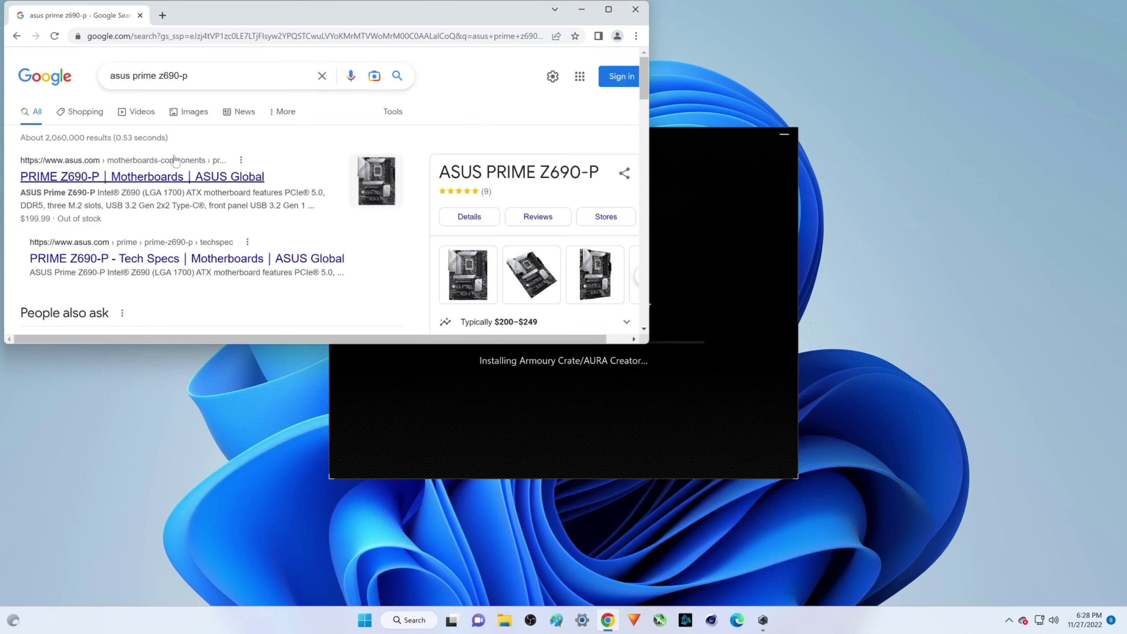
left_click(581, 9)
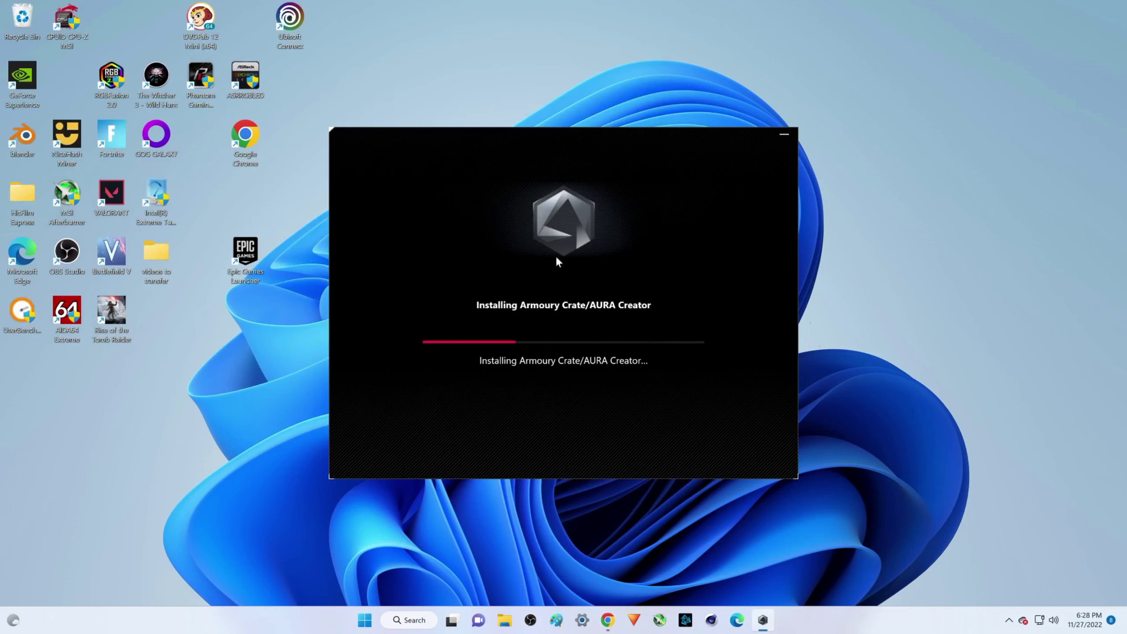
Launch Intel Extreme Tuning Utility, continue past its exit warning, and review the BIOS and motherboard details in the system information
double_click(156, 196)
left_click(478, 409)
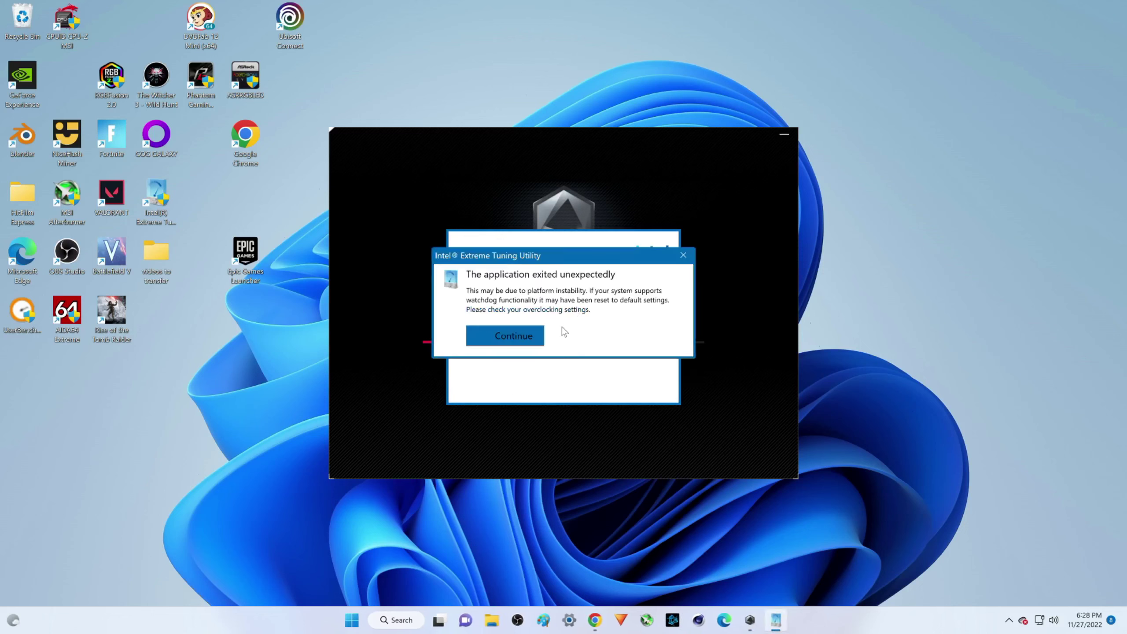
left_click(534, 334)
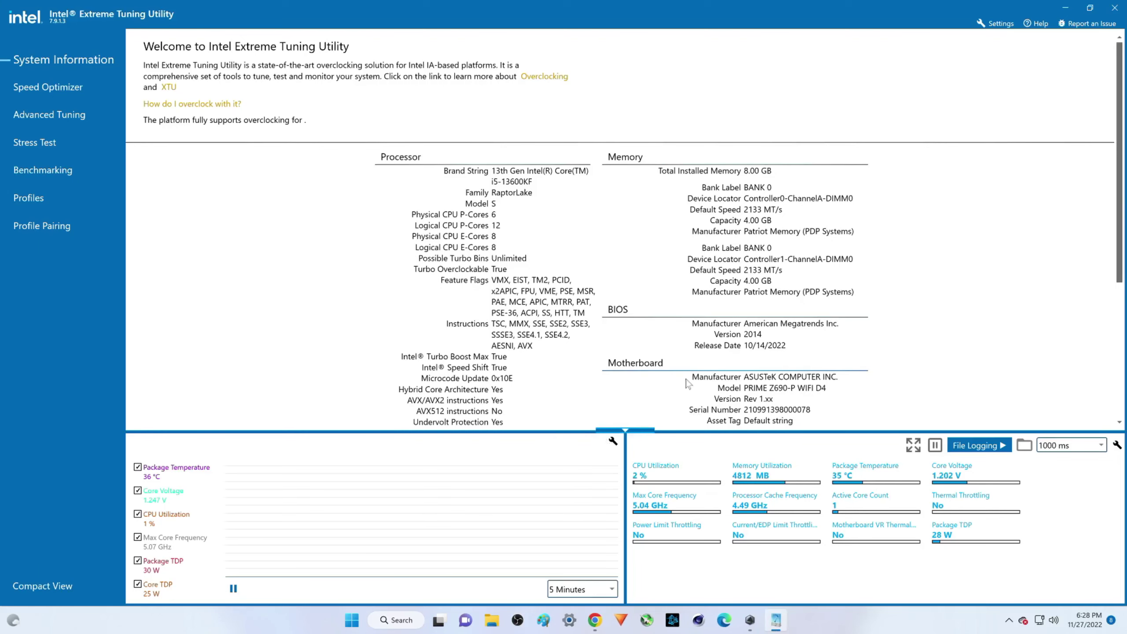
scroll(686, 383, "down", 3)
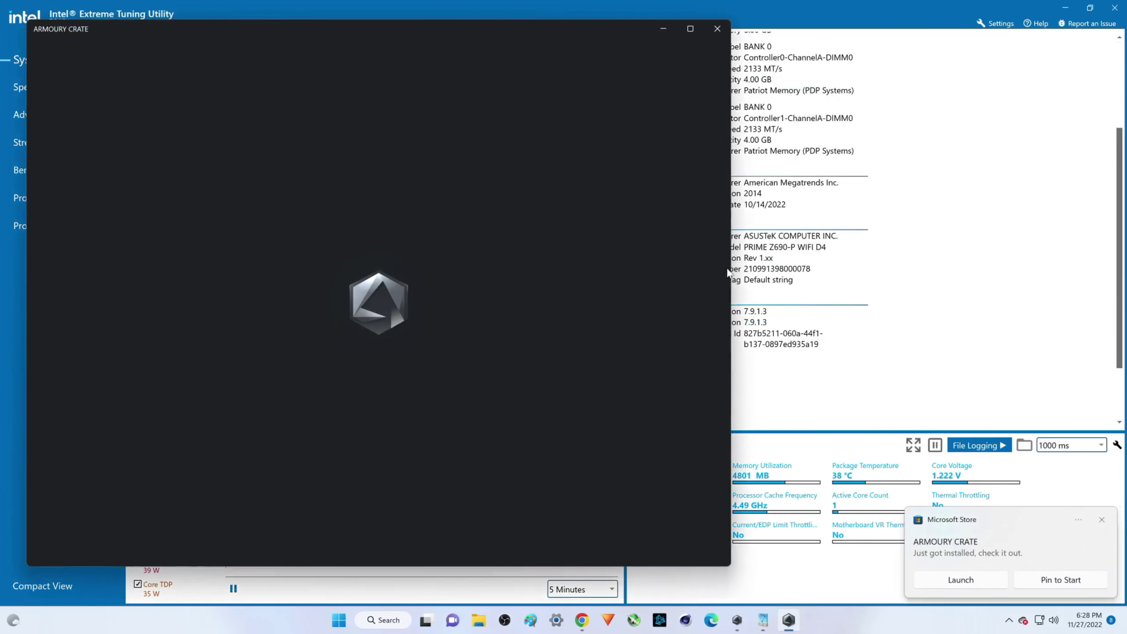
left_click(789, 254)
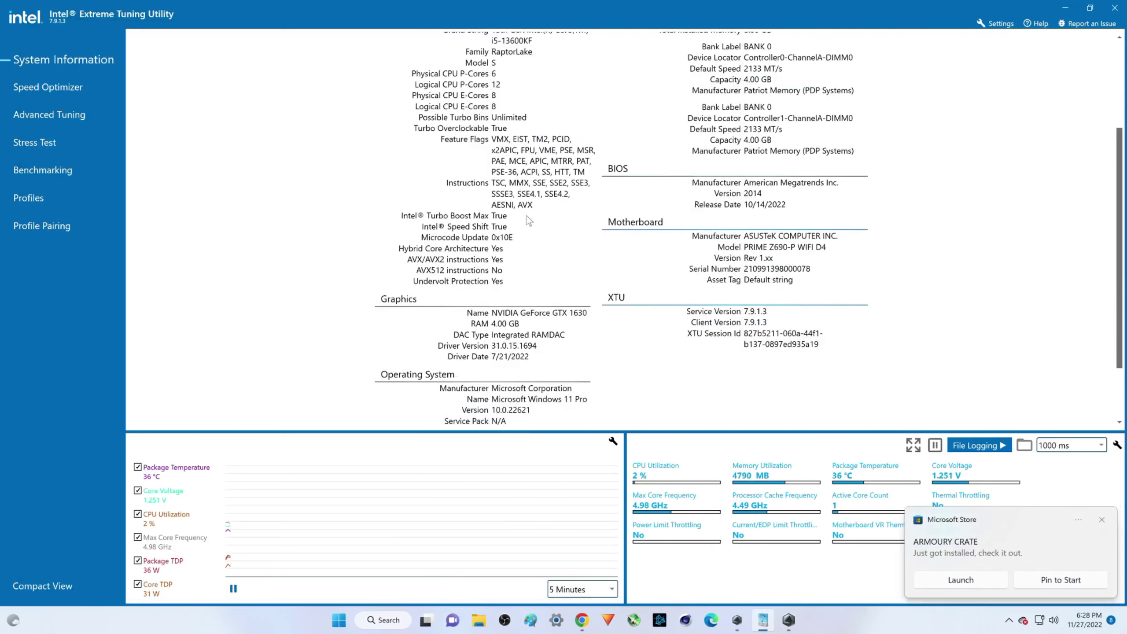
Review the core, active-core and per-core settings under Advanced Tuning, then minimize the tuning utility
left_click(64, 116)
left_click(496, 402)
scroll(643, 280, "down", 5)
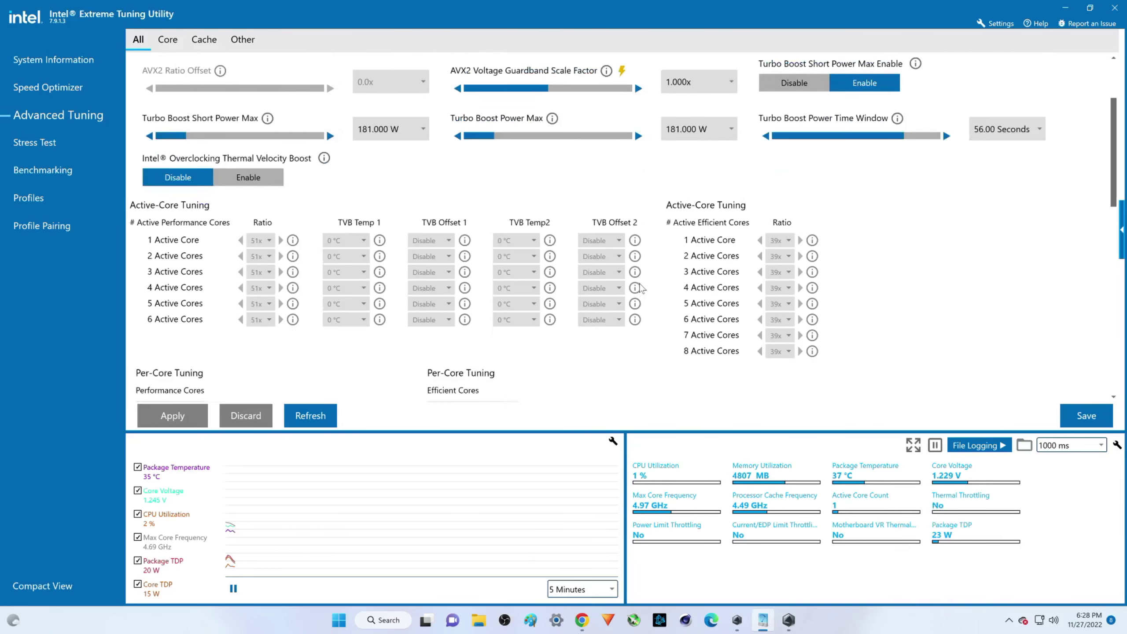
scroll(641, 289, "down", 3)
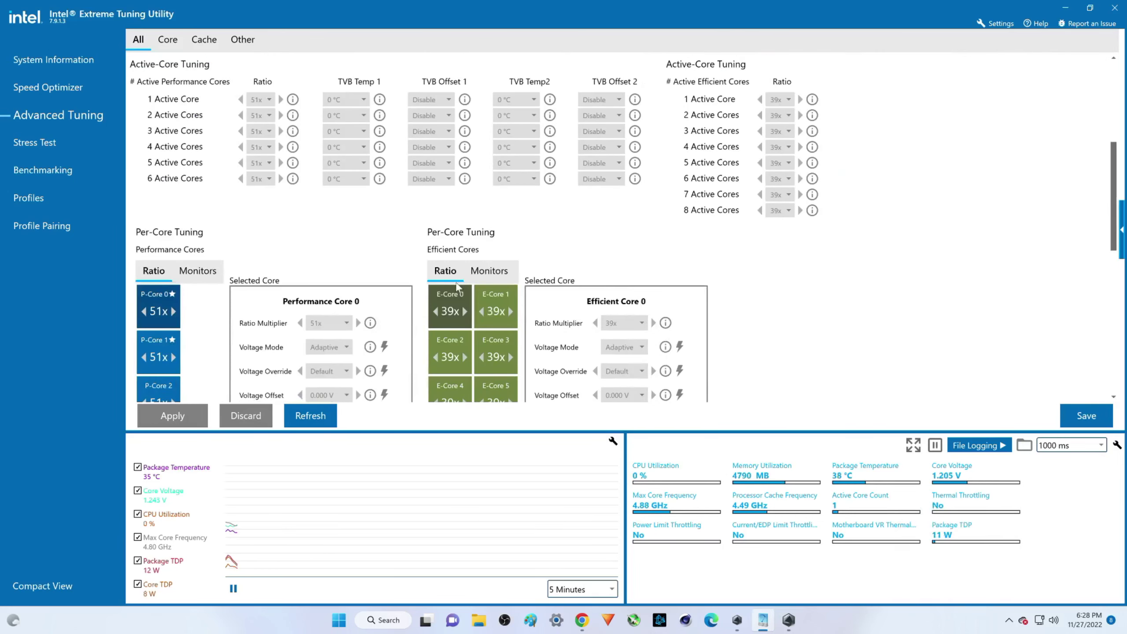
scroll(457, 287, "up", 3)
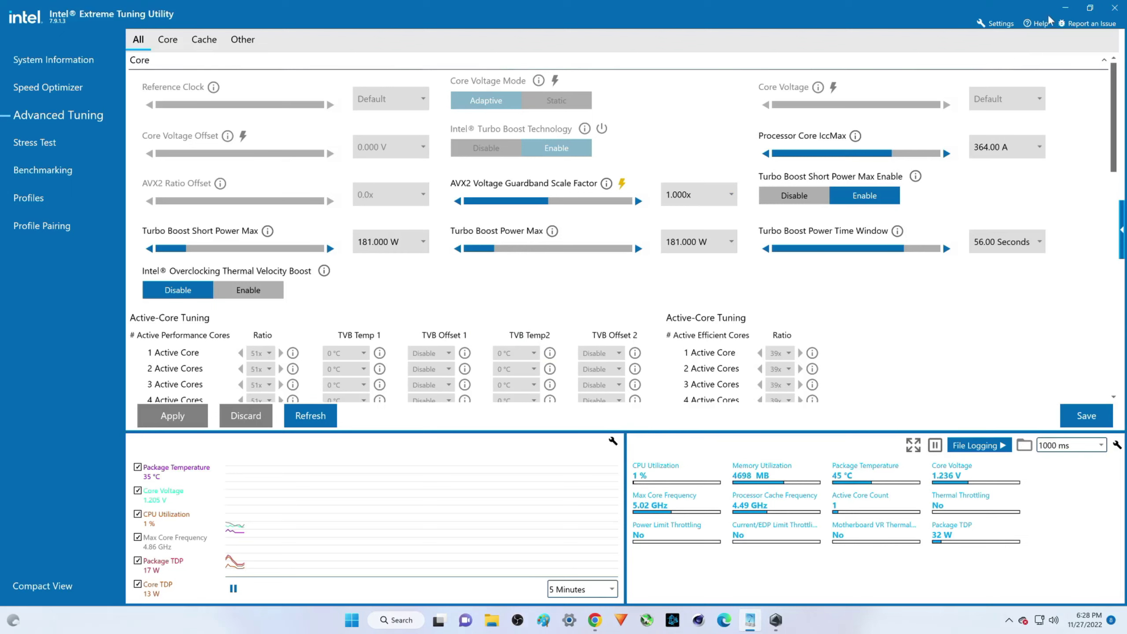
left_click(1065, 7)
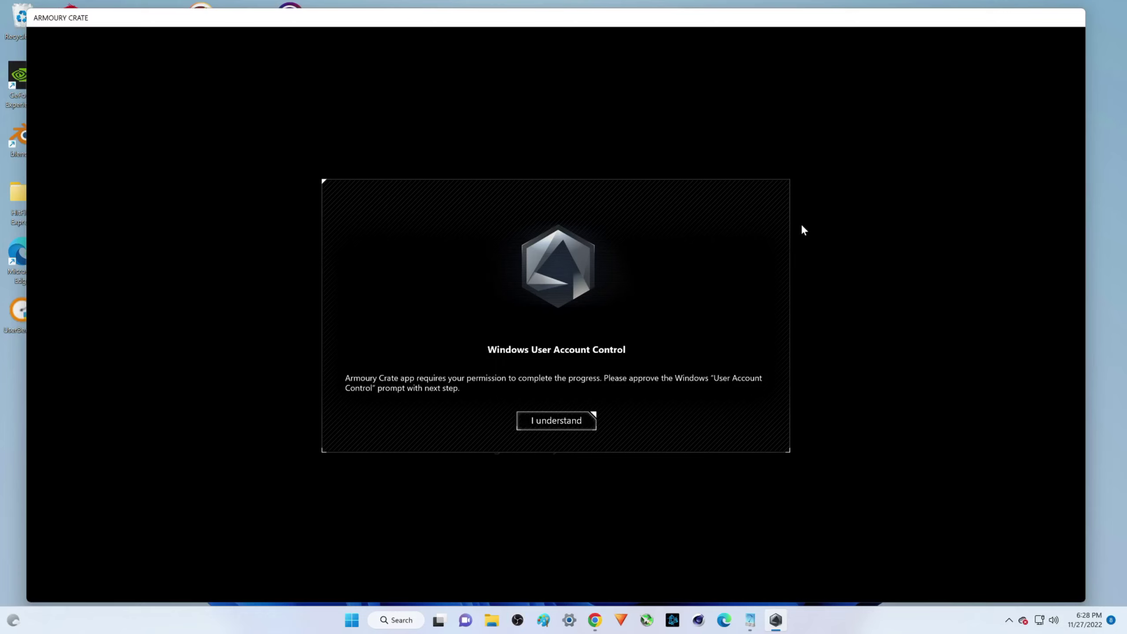
Acknowledge Armoury Crate's permission notice and allow the app to make changes to the device
left_click(555, 418)
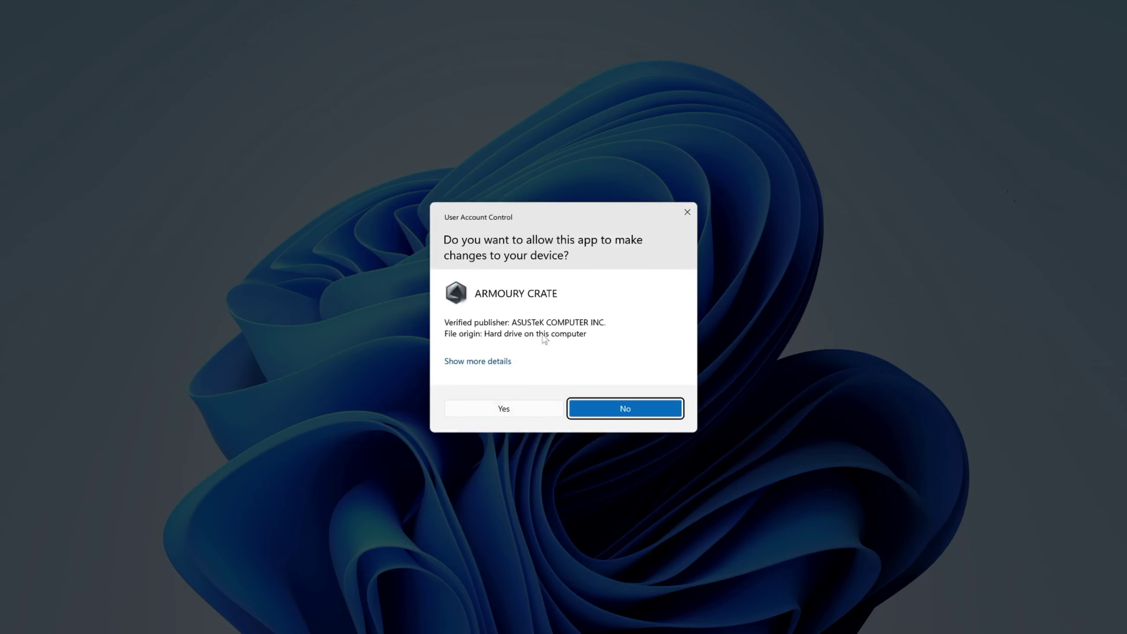
left_click(516, 407)
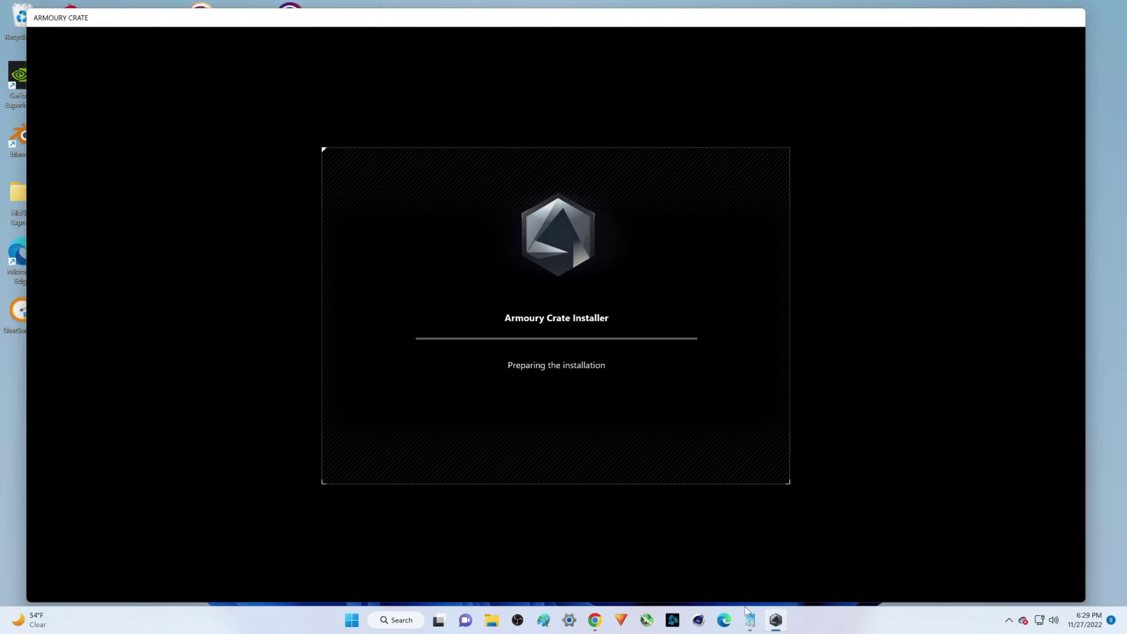
Return to Intel Extreme Tuning Utility and check the motherboard model in the system information, then minimize the utility
left_click(749, 619)
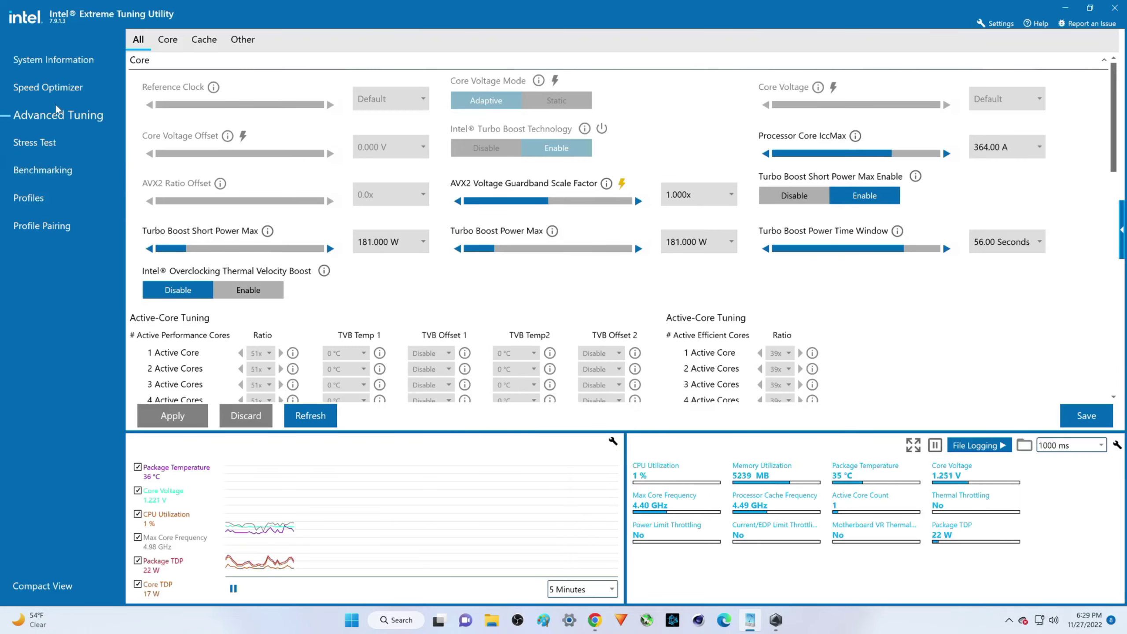
left_click(61, 59)
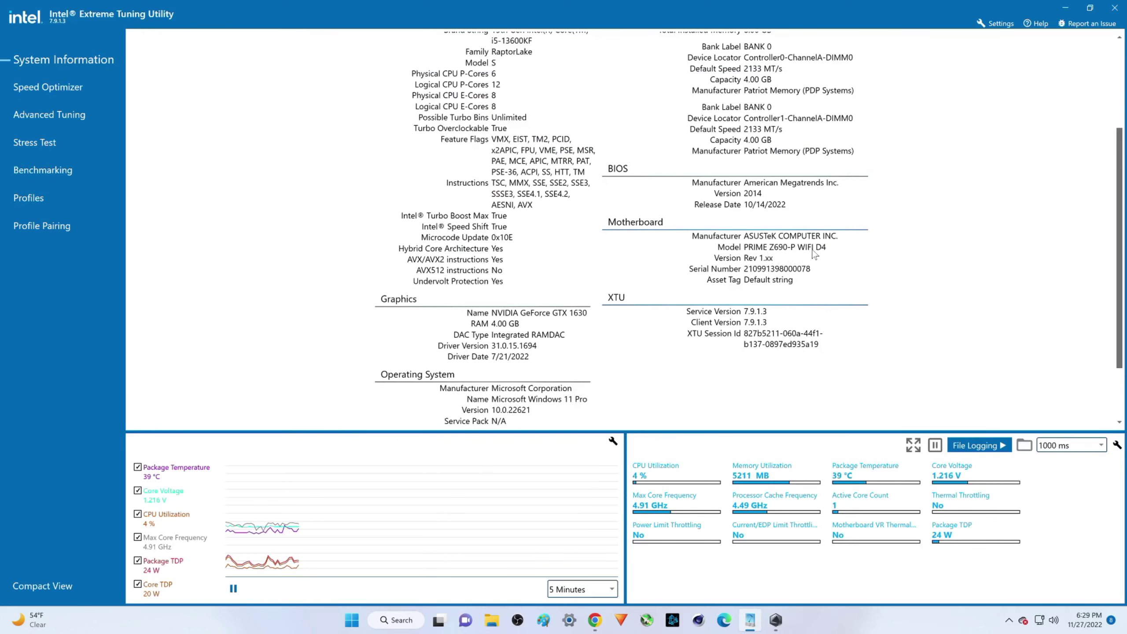
left_click(1065, 8)
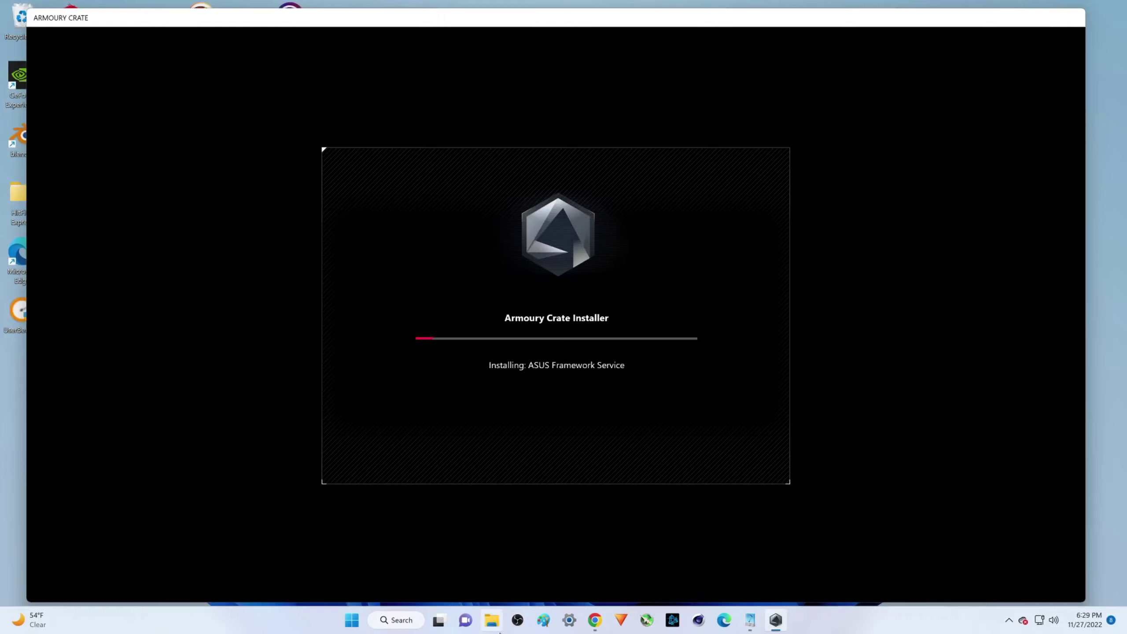
Switch to Chrome and search Google for "asus prime z690-p wifi d4"
left_click(594, 621)
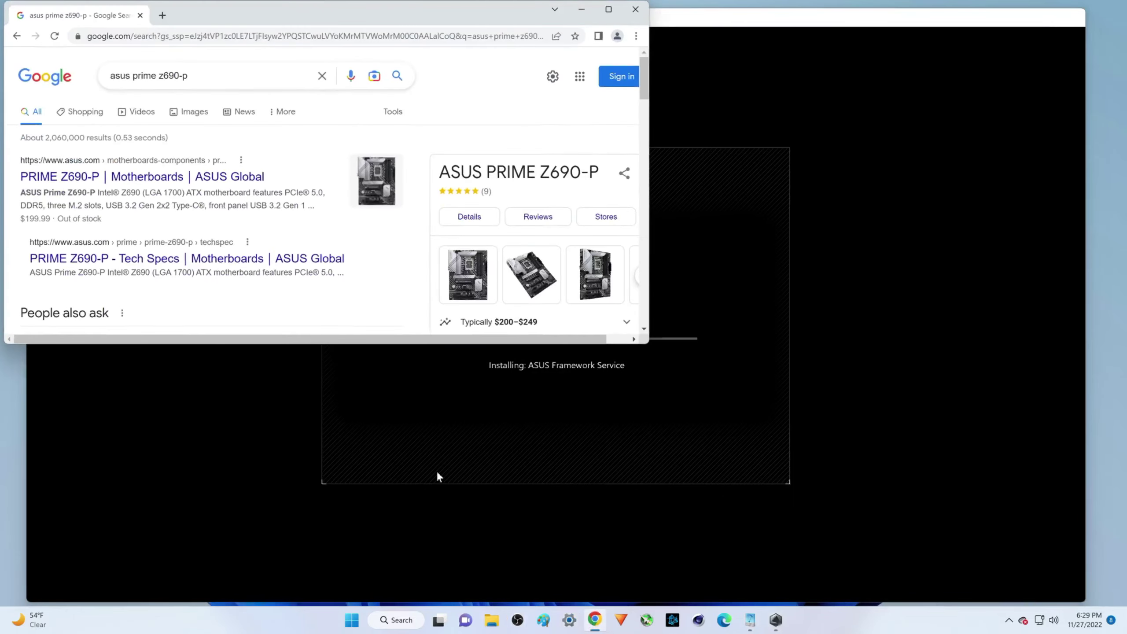
left_click(209, 75)
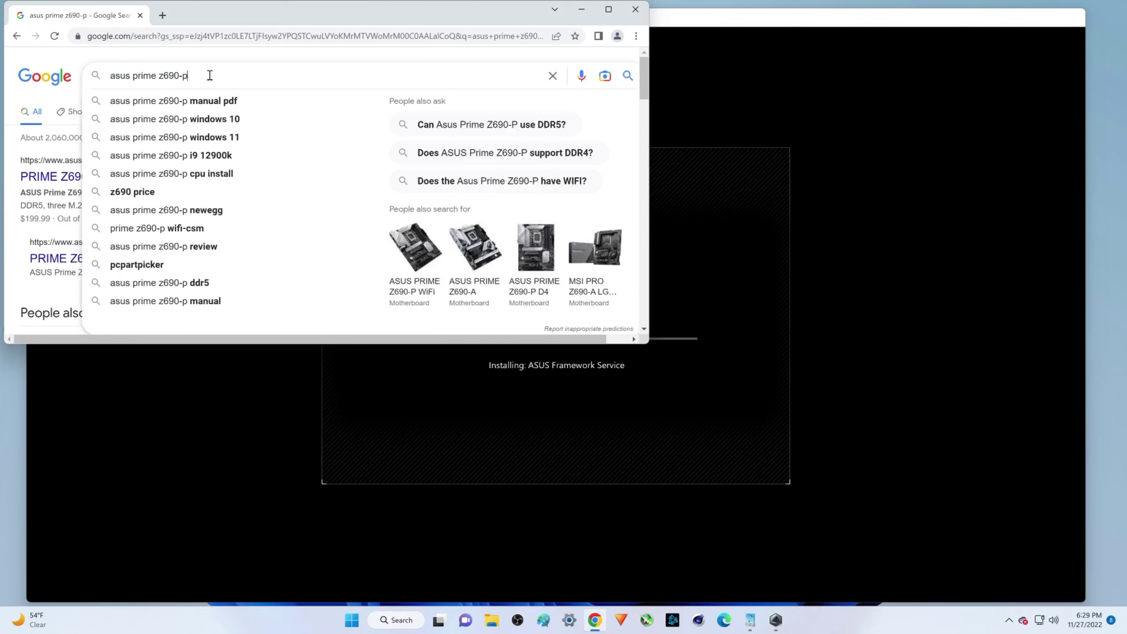
type("wi")
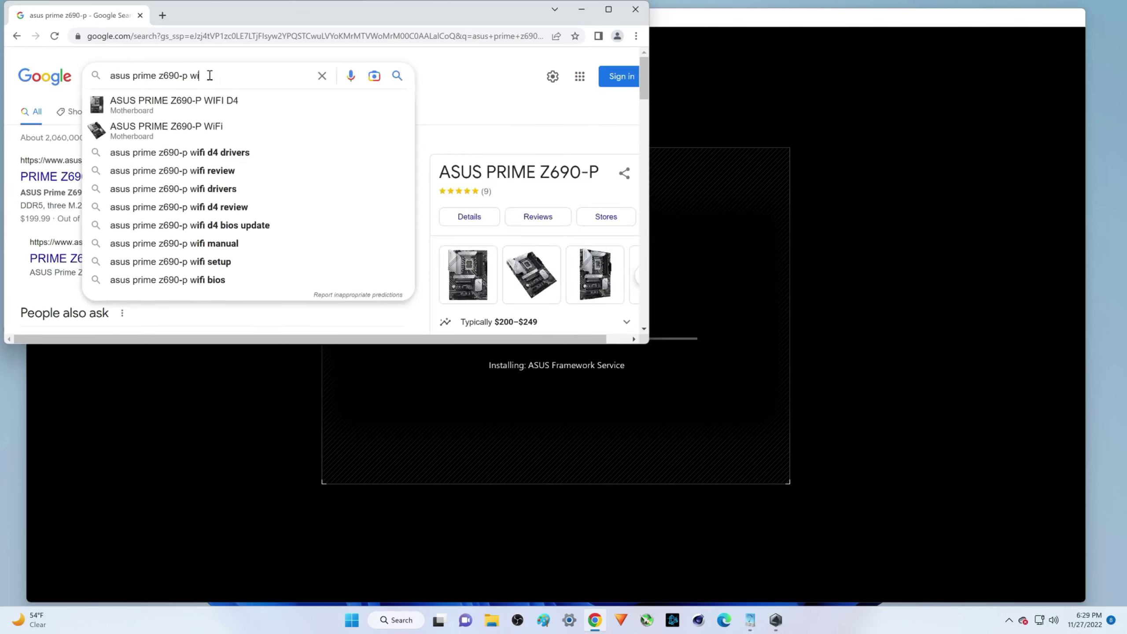
type("fi d4")
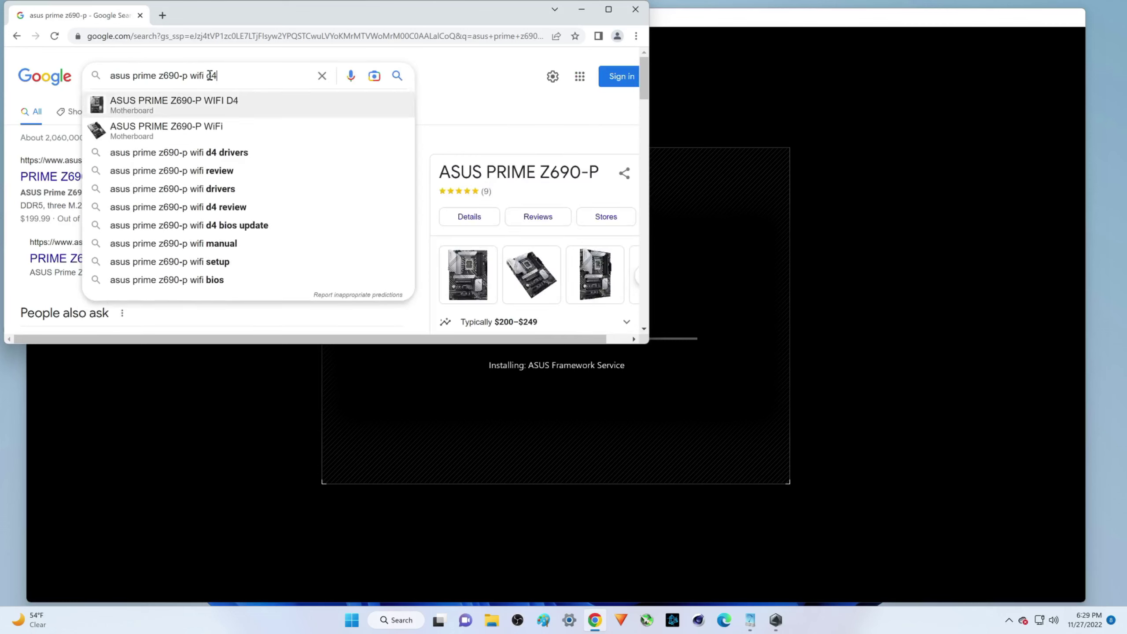
key("Return")
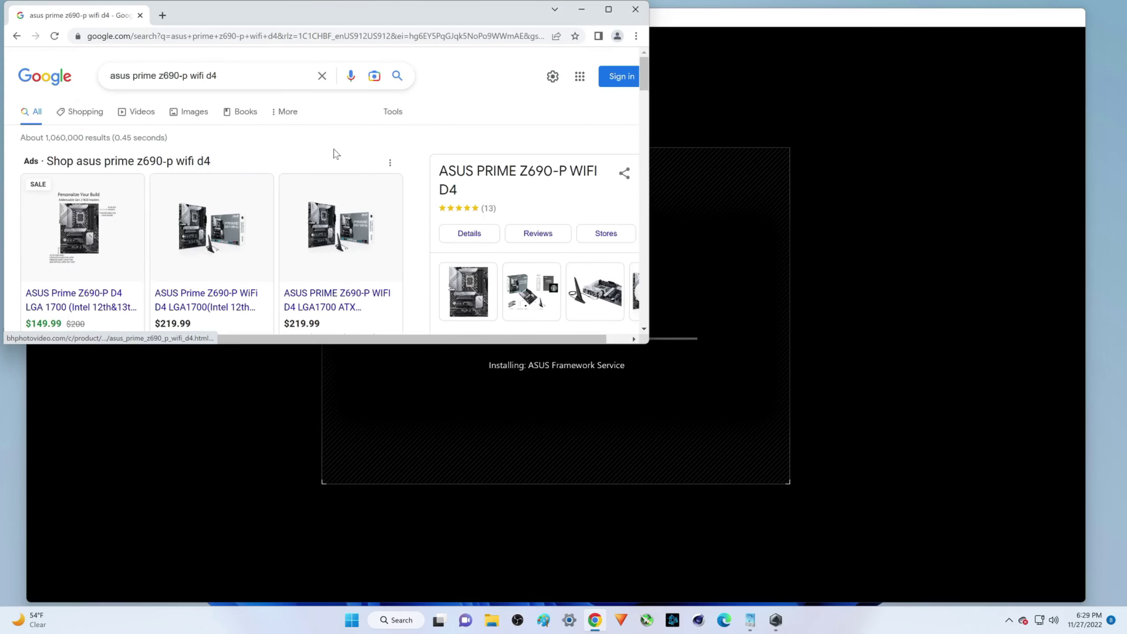
Open the ASUS product page for the PRIME Z690-P WIFI D4 in a maximized browser window and go to its Support section
scroll(334, 149, "down", 5)
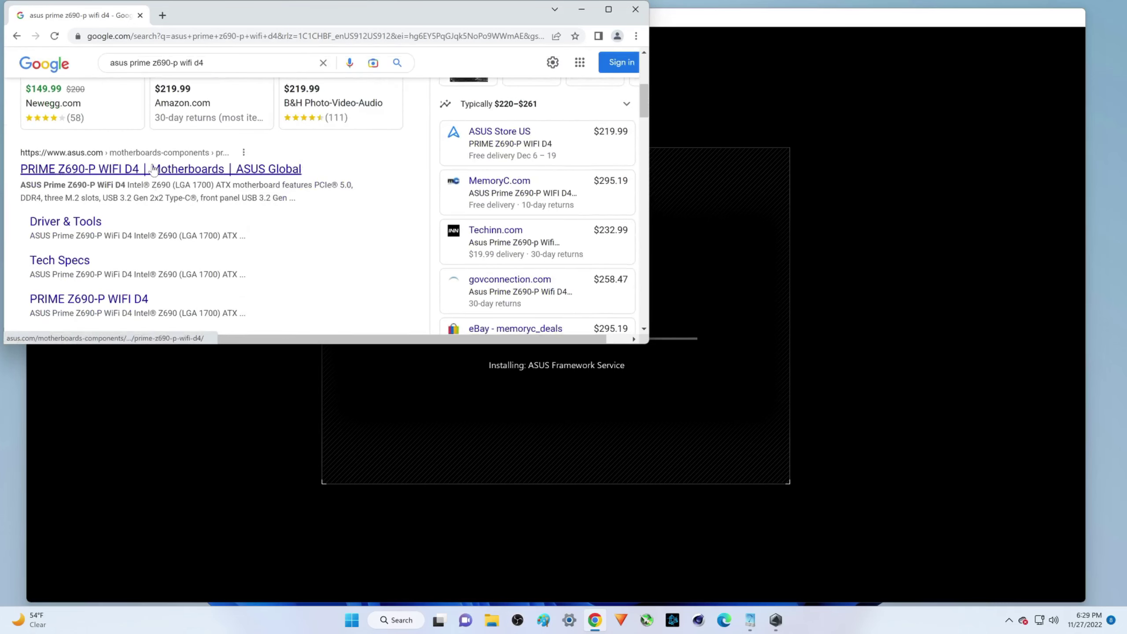
left_click(153, 169)
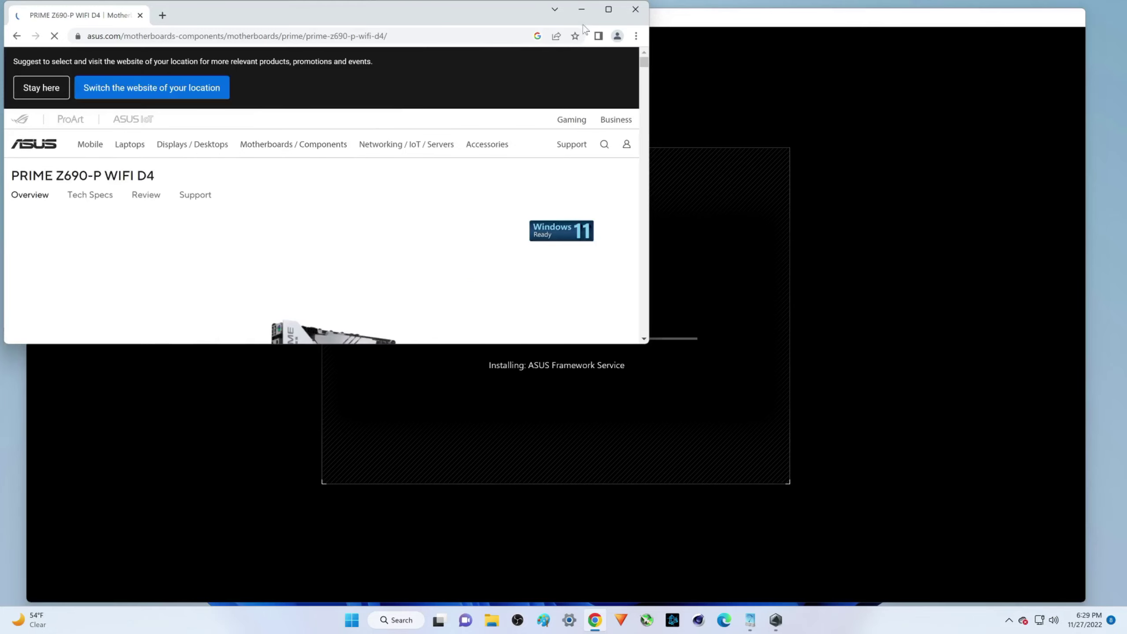
left_click(608, 9)
mouse_move(498, 118)
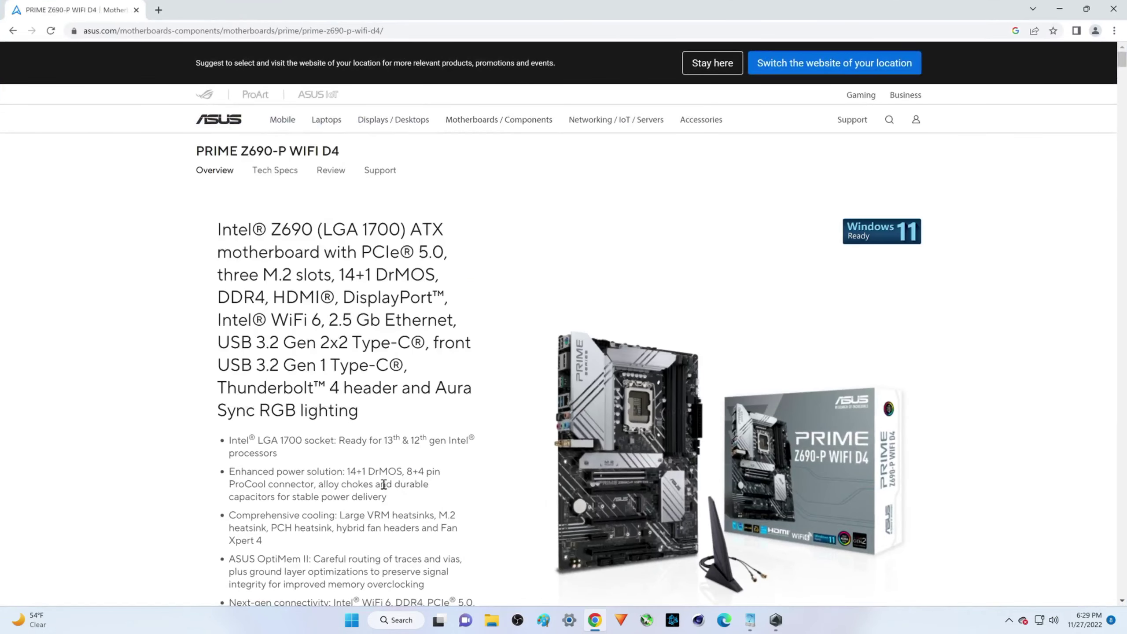
left_click(381, 172)
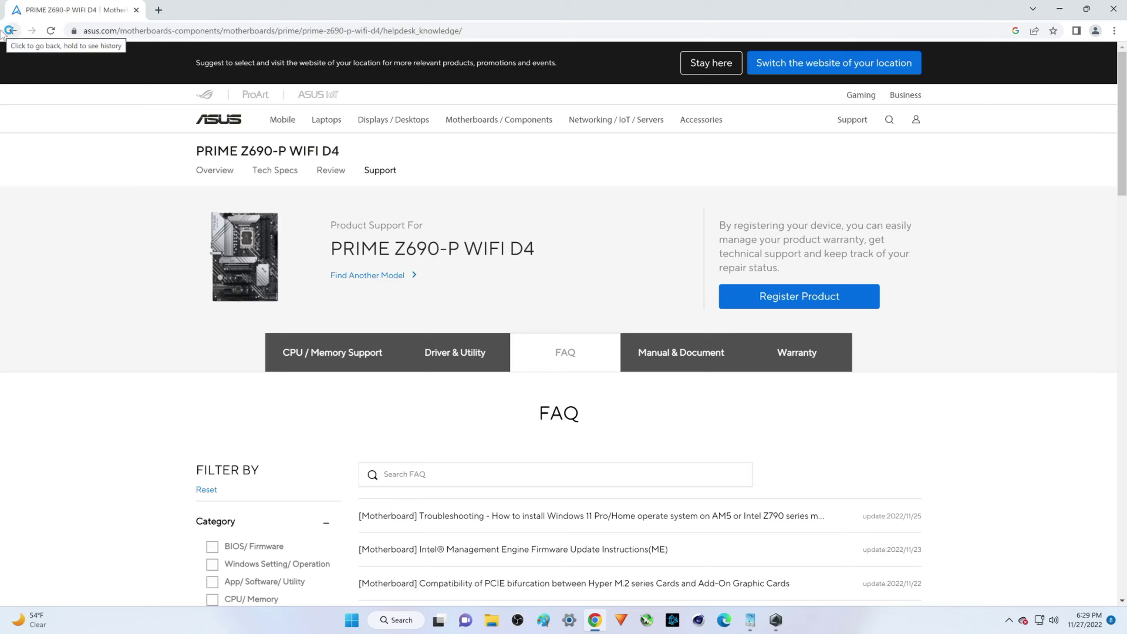
key("super")
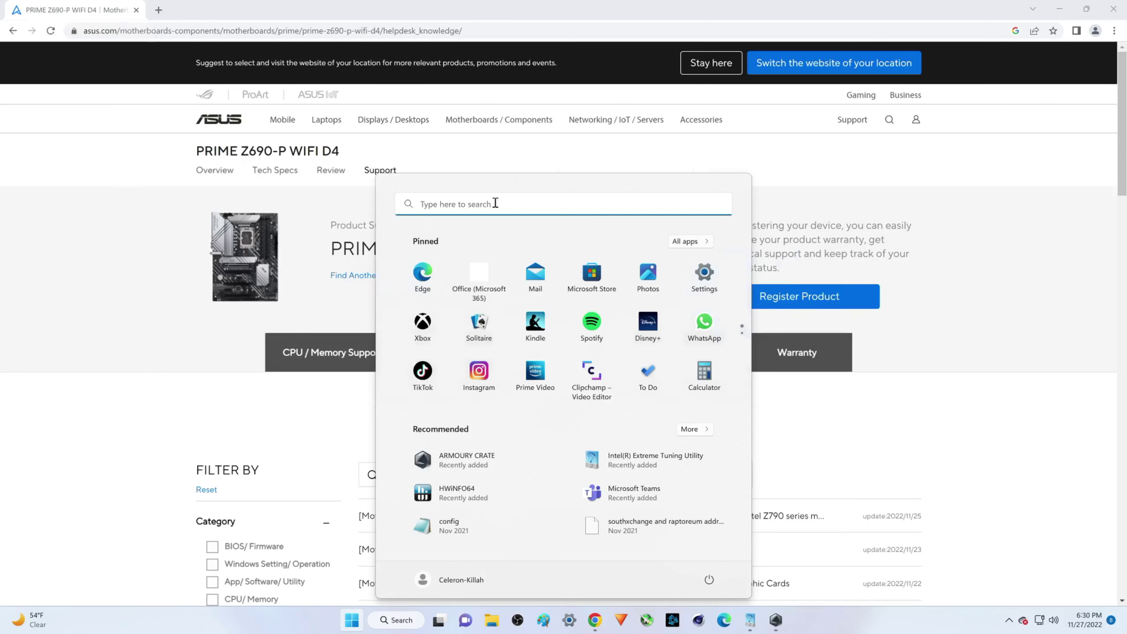
left_click(160, 394)
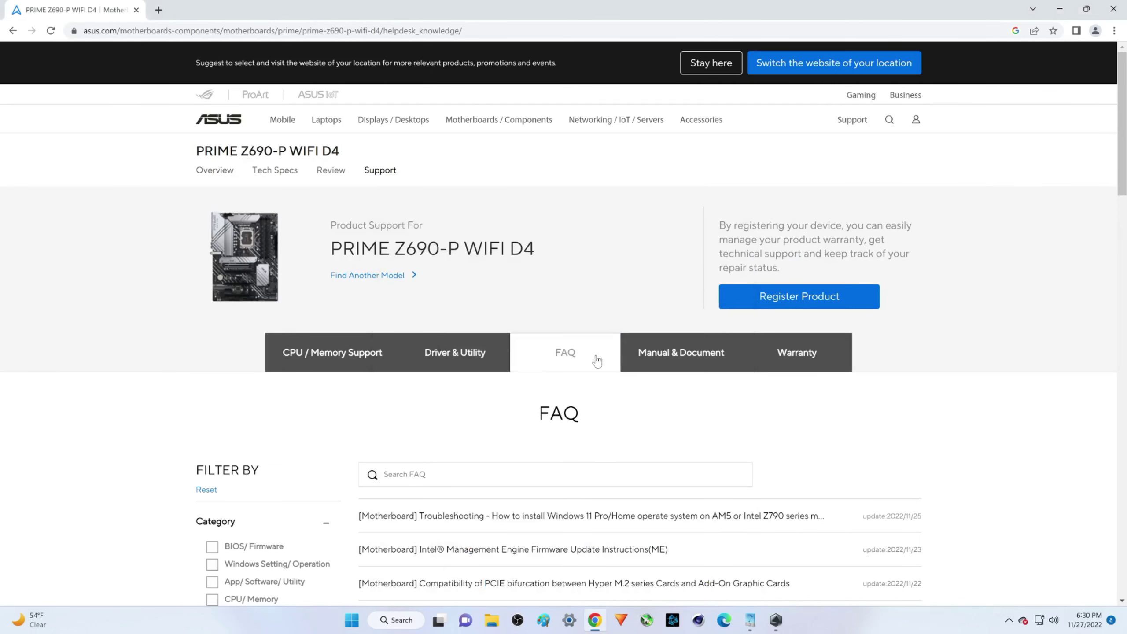
Open the board's BIOS & Firmware downloads under Driver & Utility and expand the full description of the Intel ME entry
left_click(460, 352)
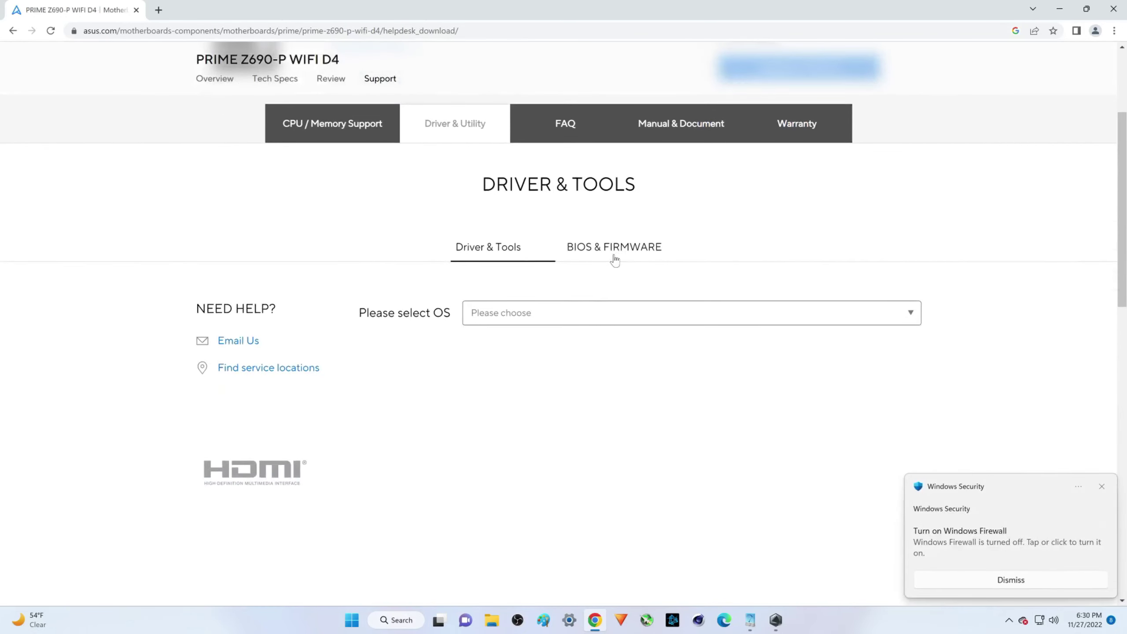
left_click(616, 250)
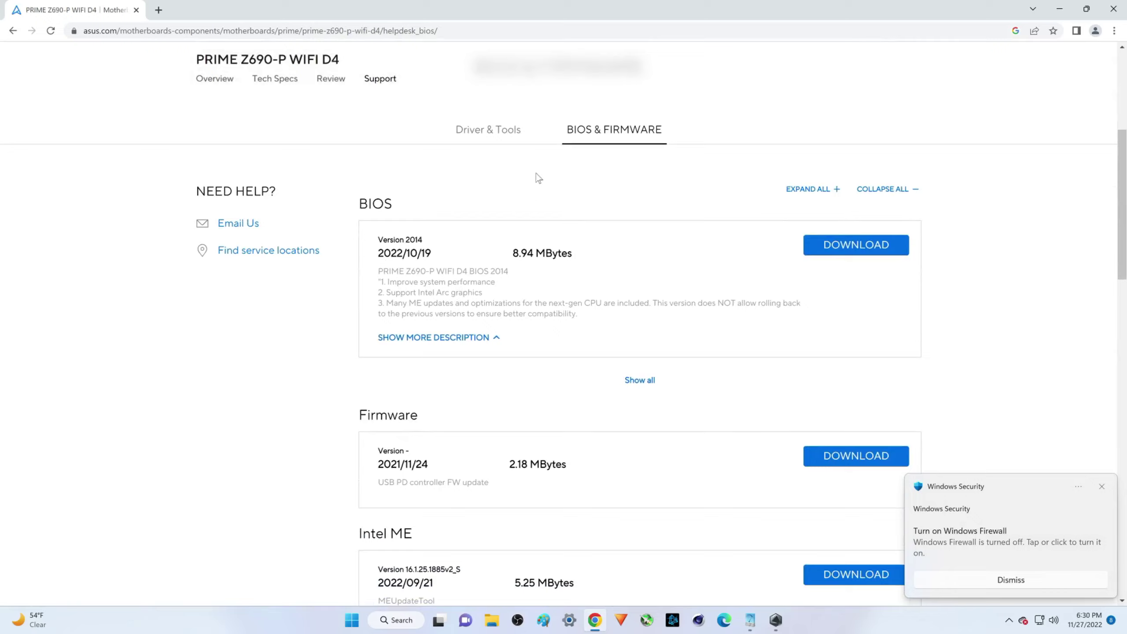
scroll(528, 184, "down", 5)
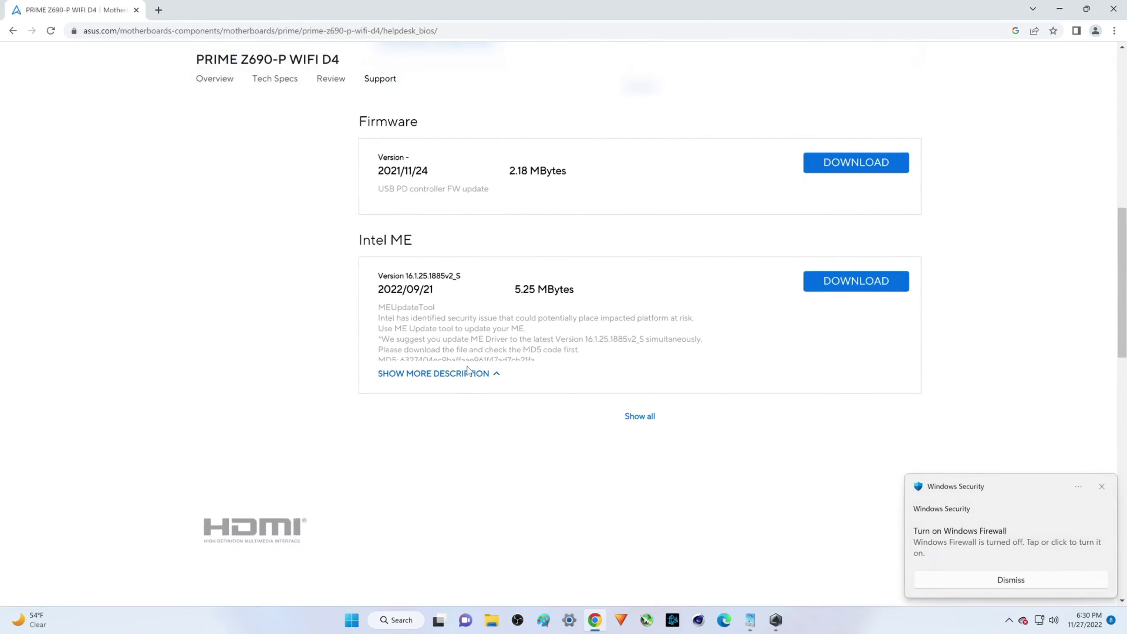
left_click(488, 377)
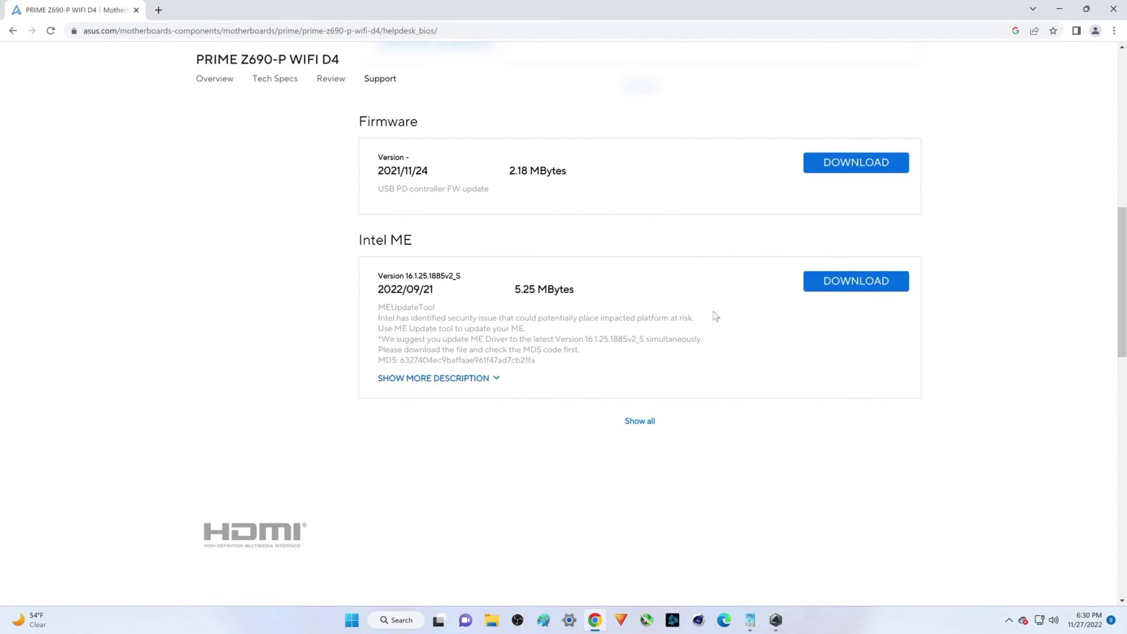
Download the Intel ME update tool version 16.1.25.1885v2_S and extract its ZIP archive into the Downloads folder
left_click(843, 286)
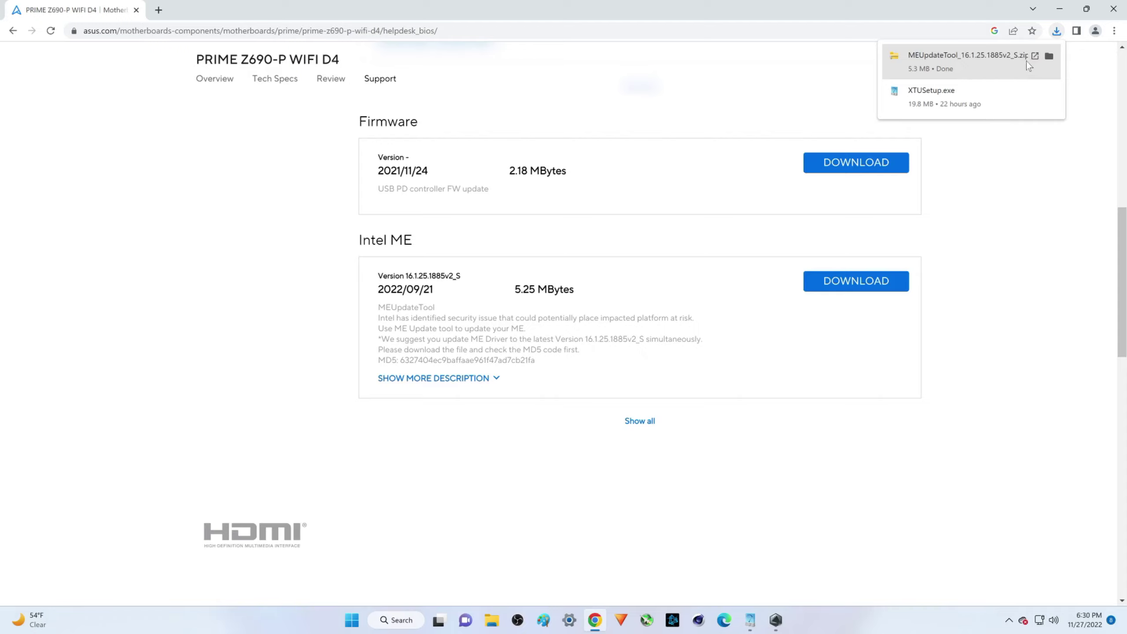
left_click(1050, 57)
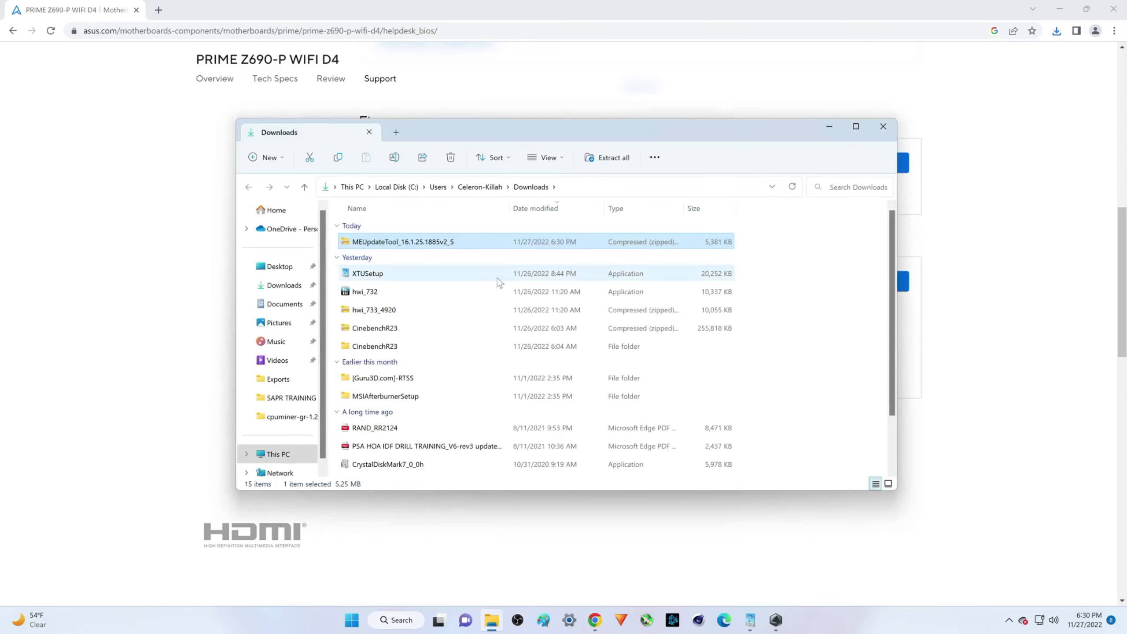
right_click(451, 245)
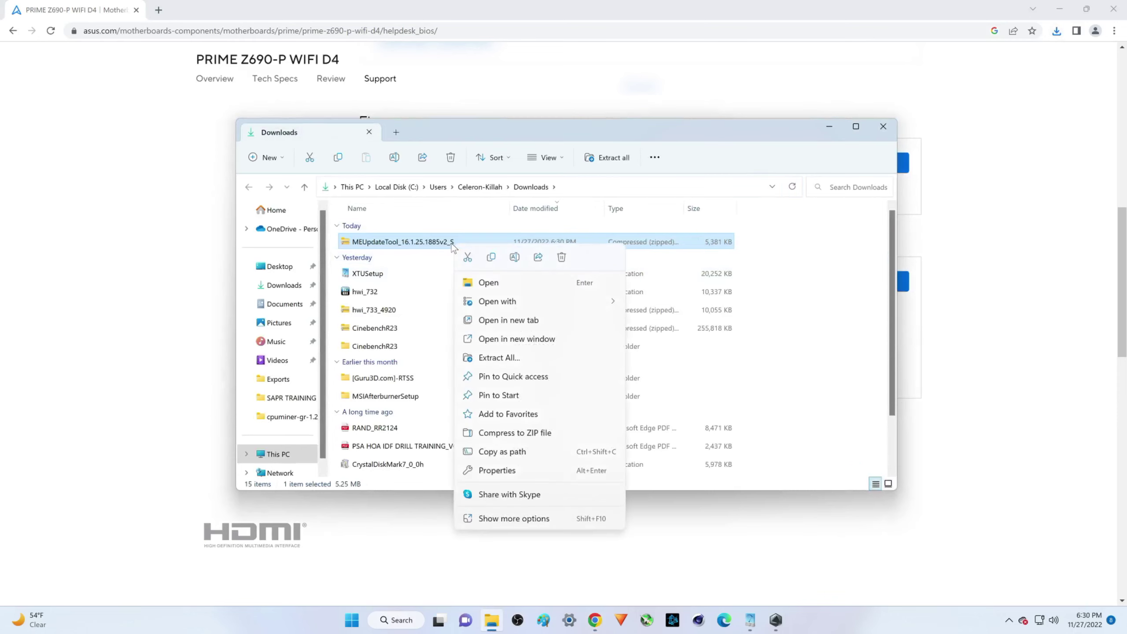
left_click(519, 358)
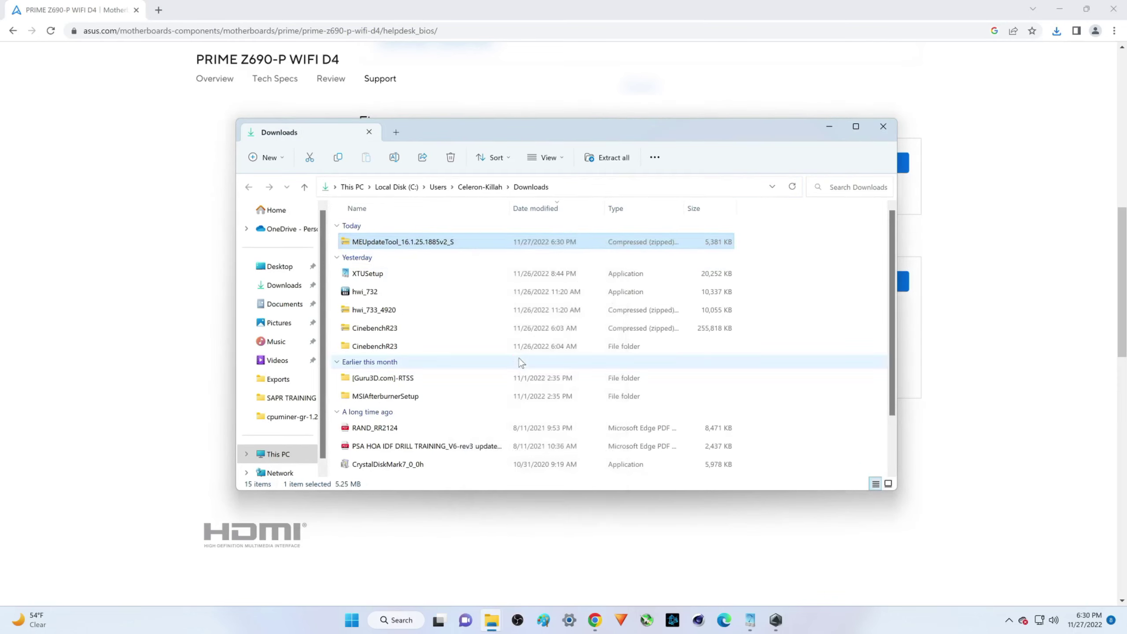
left_click(656, 427)
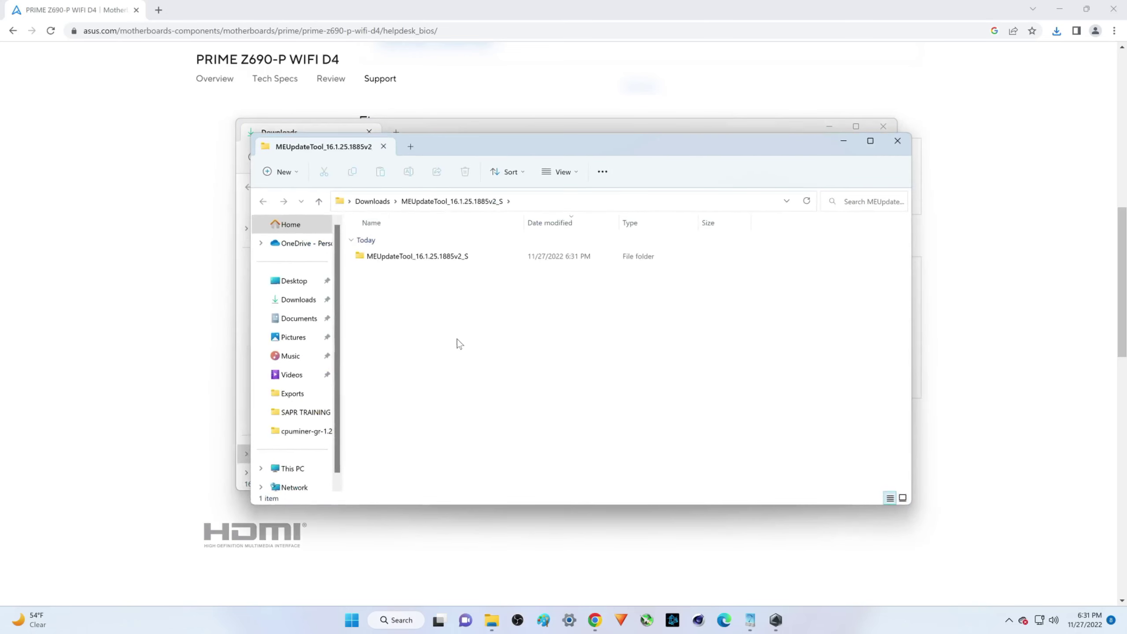
left_click_drag(626, 148, 516, 312)
Switch to Armoury Crate, review the driver list, and download and install all selected drivers, allowing the driver update client to make changes
left_click(776, 620)
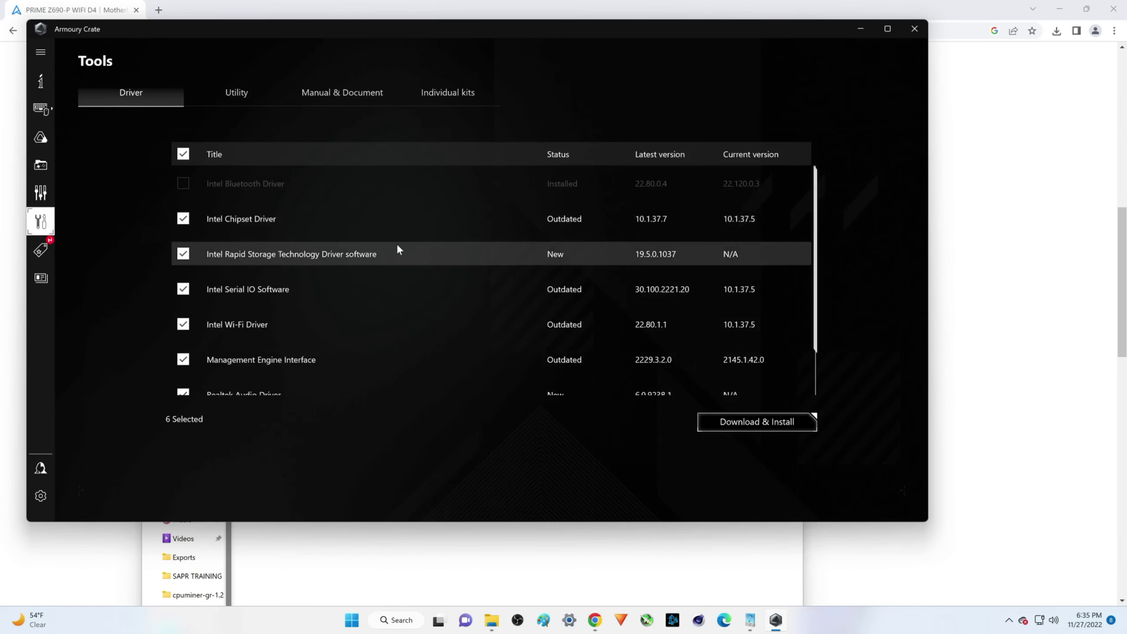
scroll(371, 231, "down", 1)
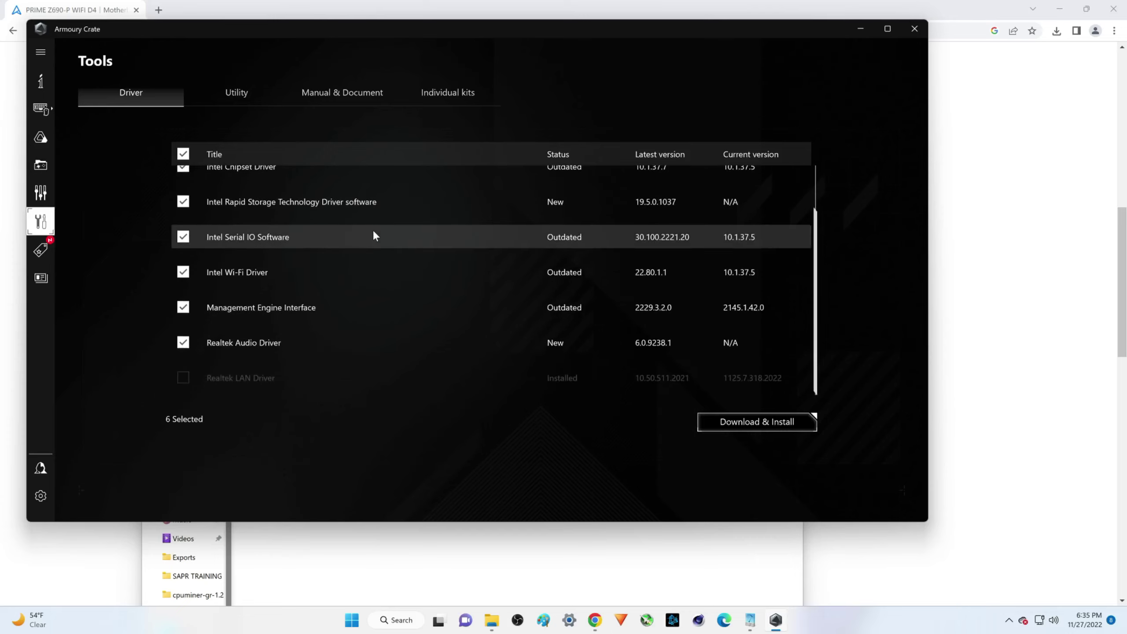
scroll(384, 247, "up", 1)
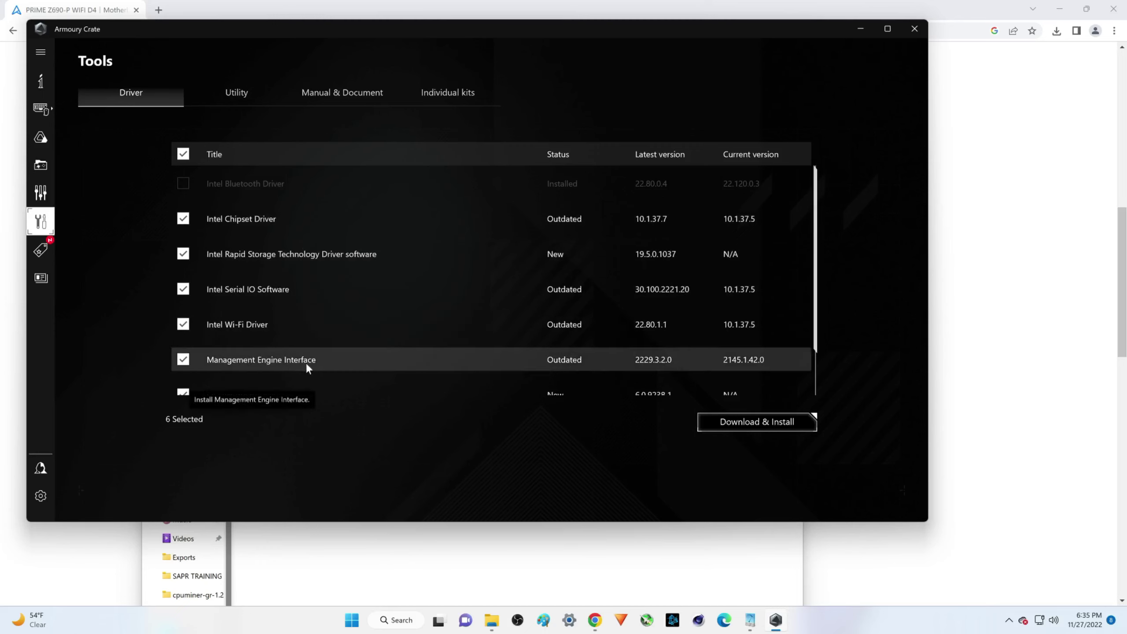
left_click(732, 422)
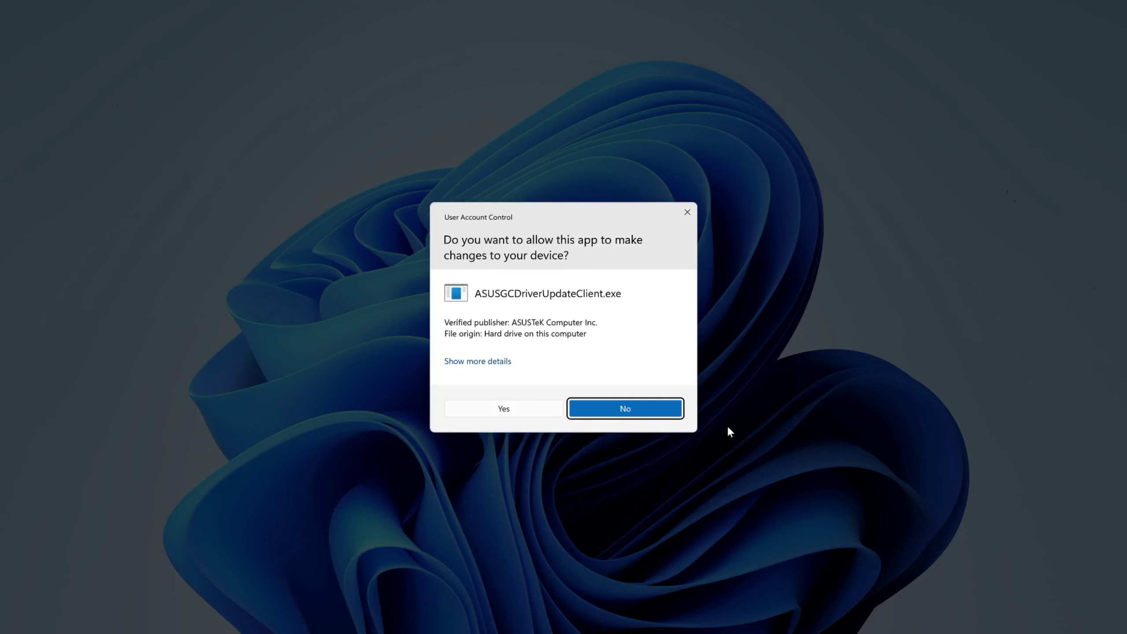
left_click(505, 407)
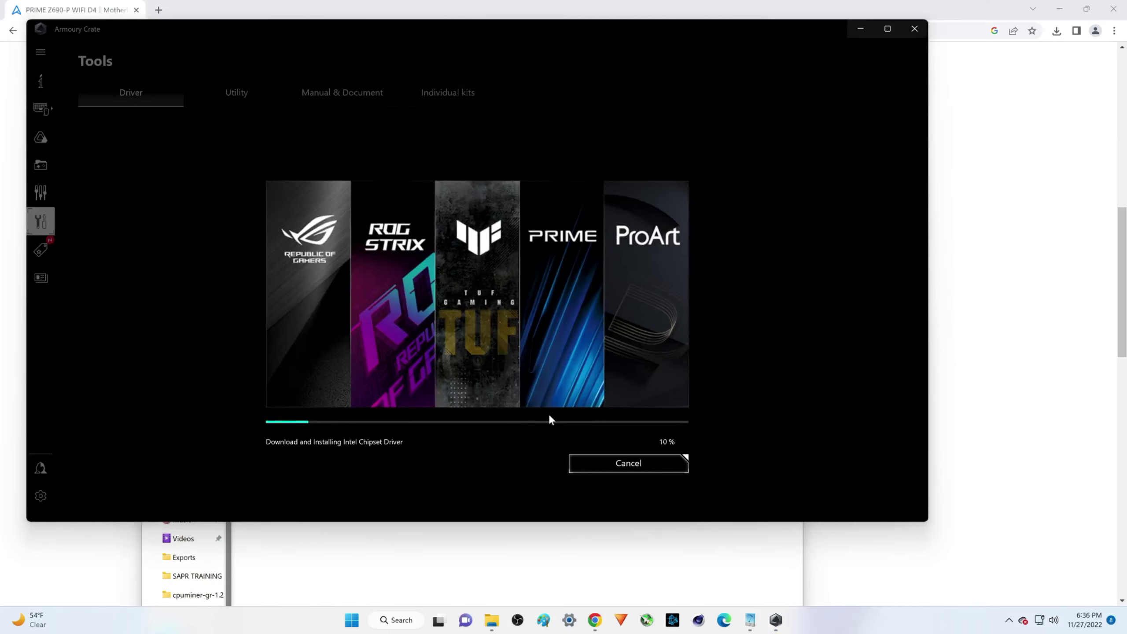